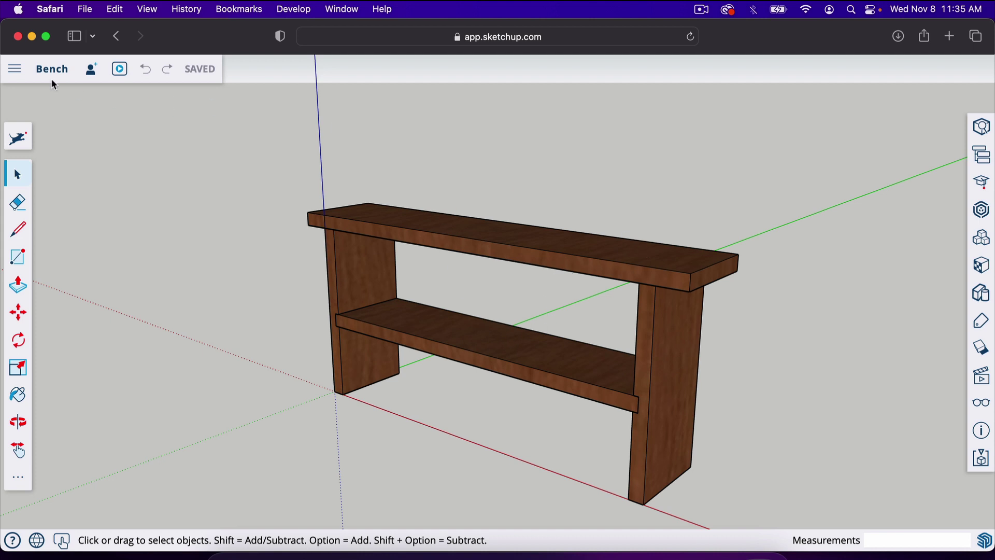
- From the SketchUp Free Home page, download a copy of the Bench model as Bench.skp to the Desktop
click(14, 69)
click(48, 105)
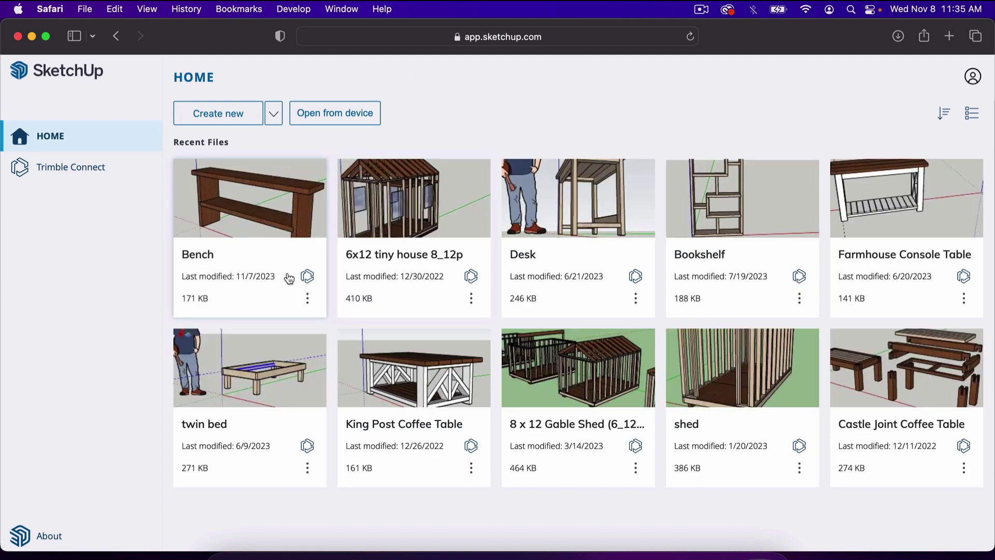
click(307, 300)
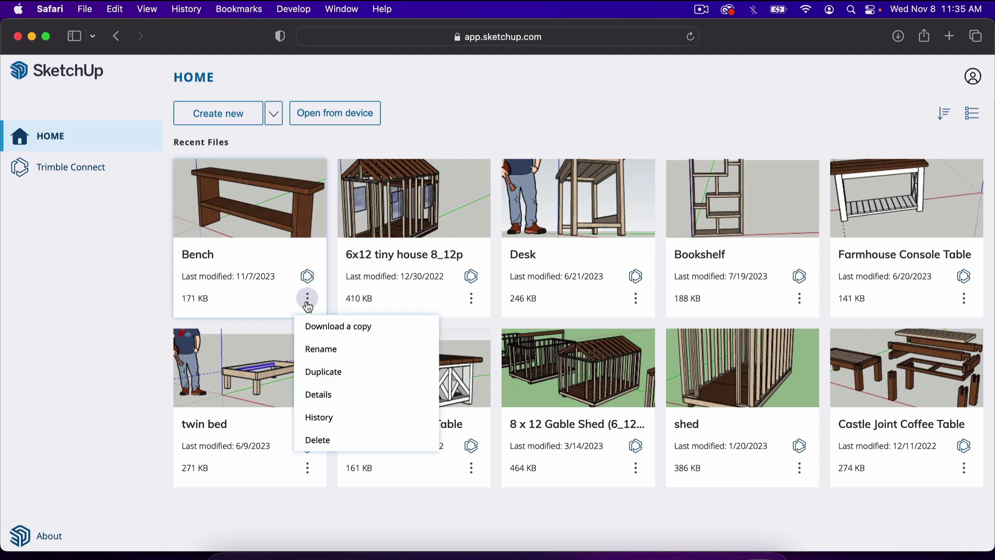
click(330, 328)
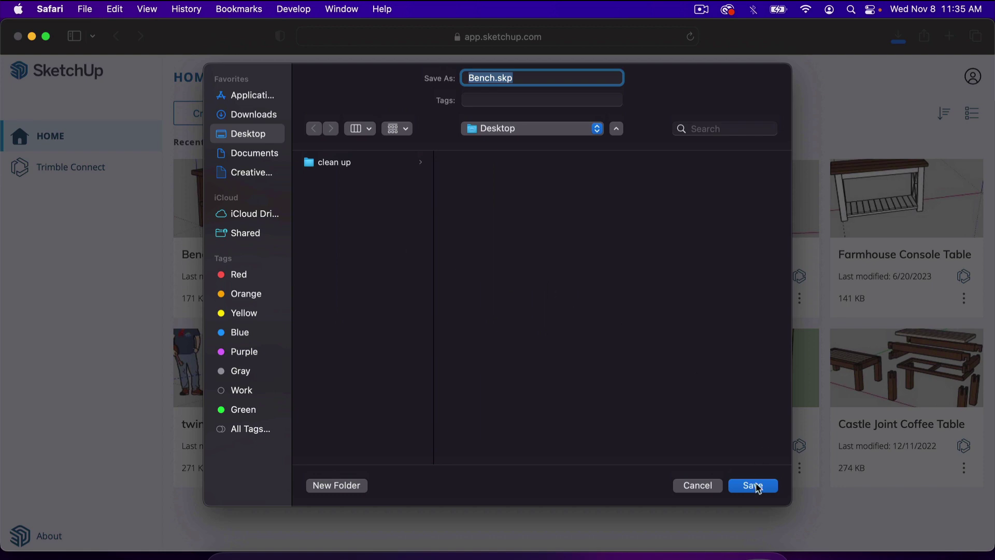
click(753, 485)
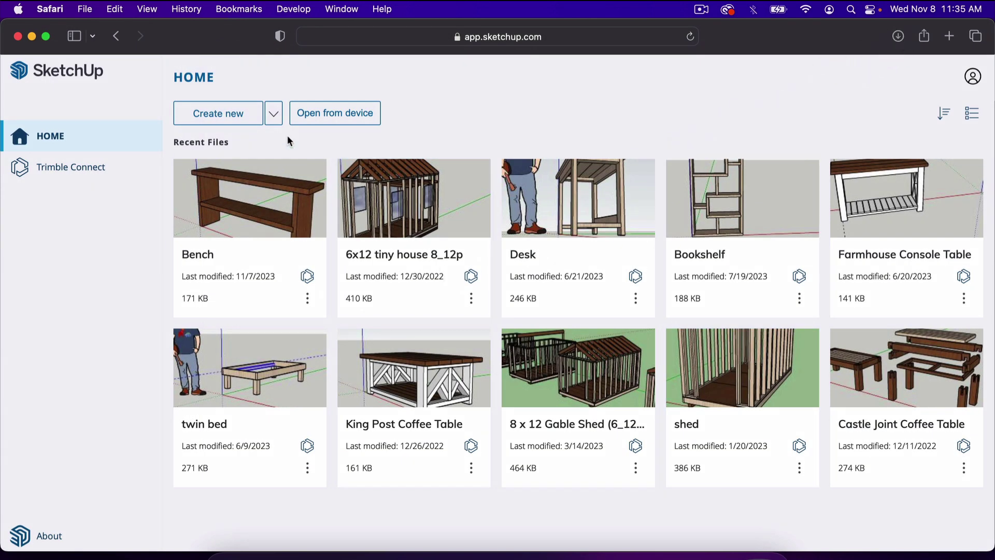
- Close Safari and open Bench.skp from the Desktop in SketchUp Pro 2023
click(18, 37)
click(950, 139)
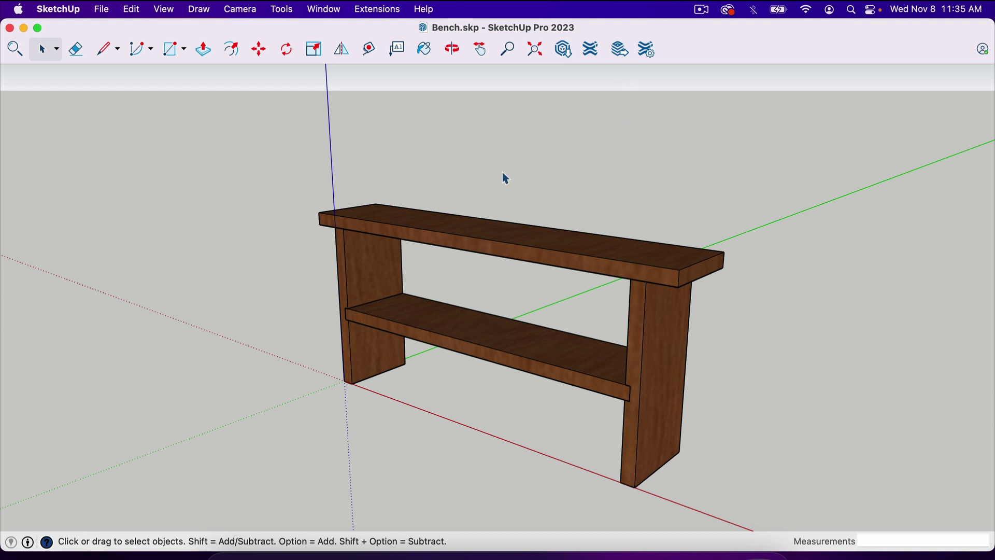
- Orbit the bench model with the O tool until it faces straight on from the front
key(o)
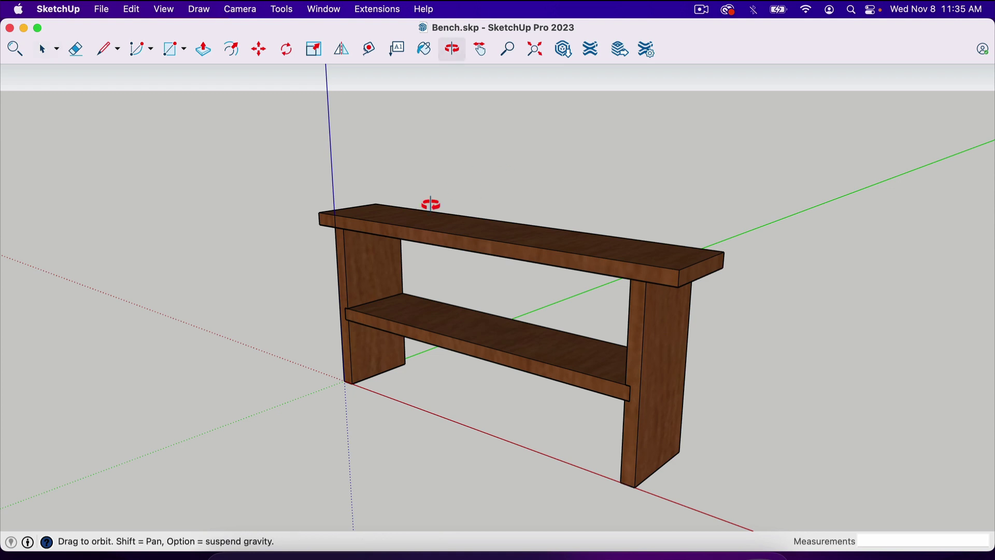
drag(431, 204, 491, 278)
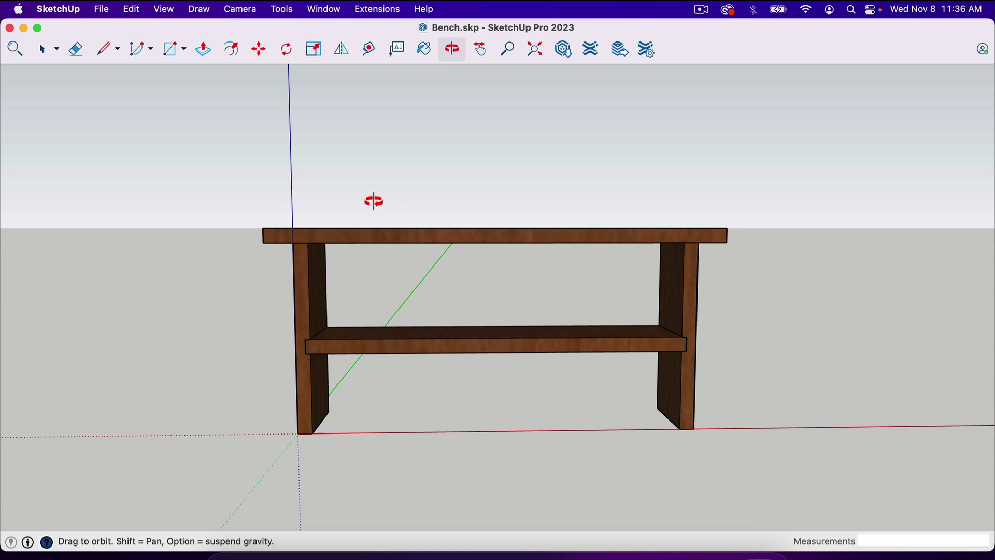
drag(373, 200, 540, 209)
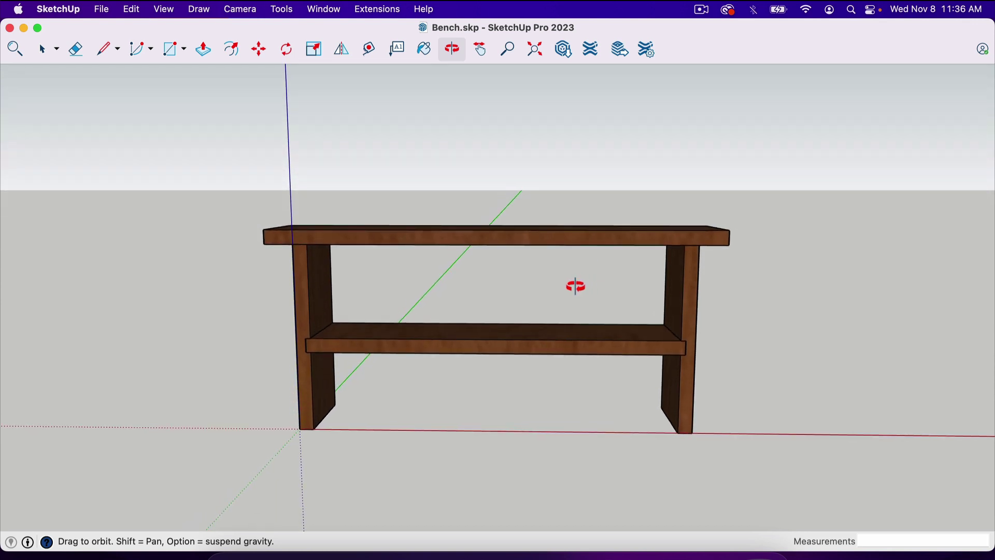
drag(576, 286, 455, 289)
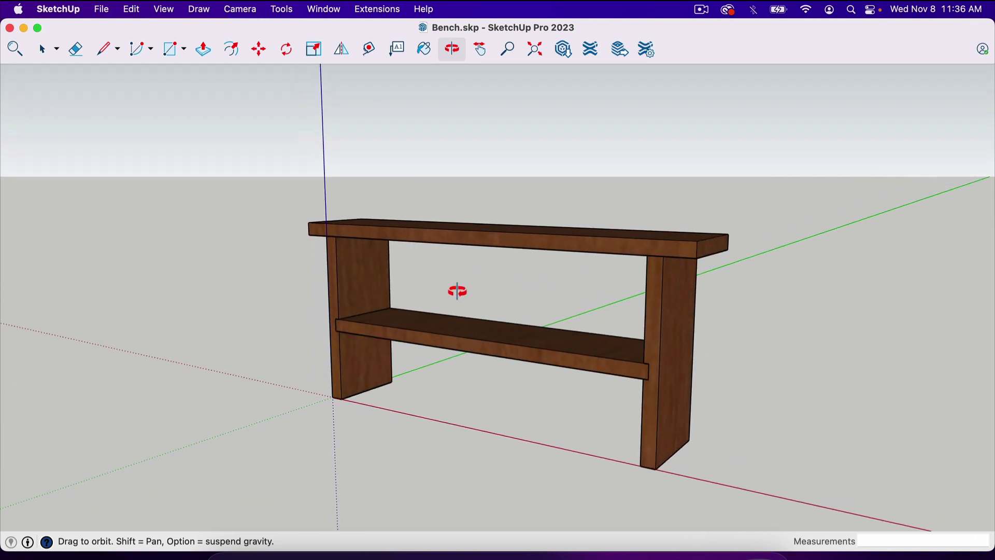
drag(506, 333, 580, 298)
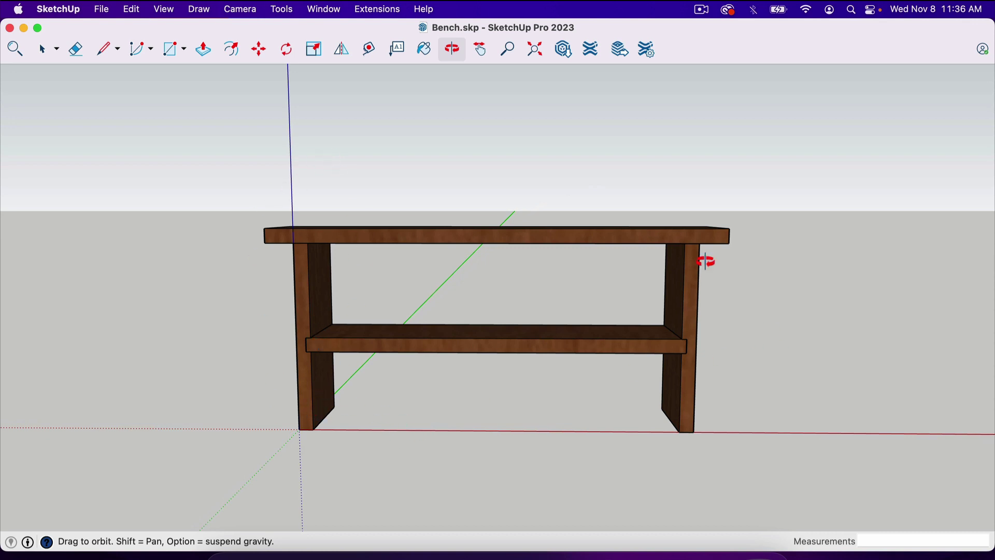
- Turn off Axes in the View menu so only the bench is displayed
click(165, 10)
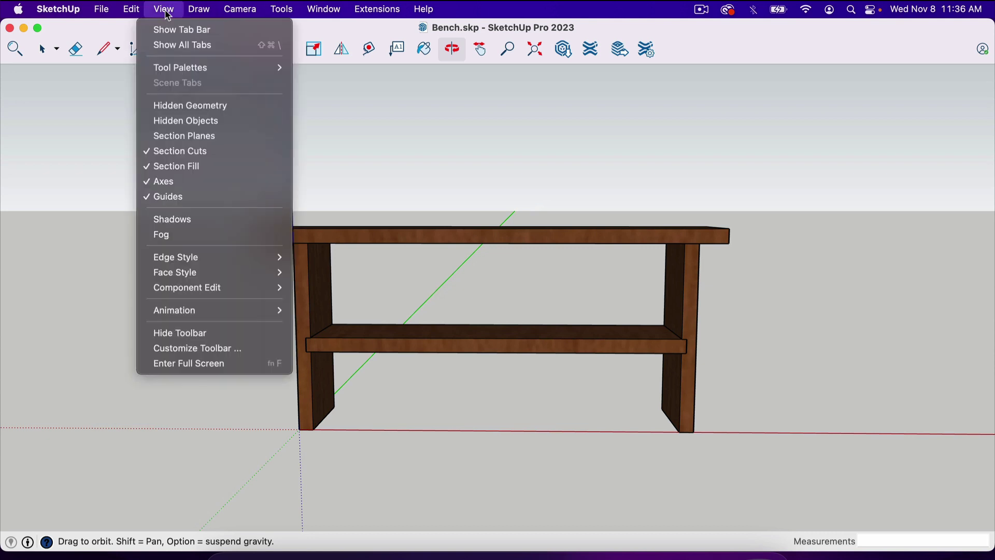
click(171, 187)
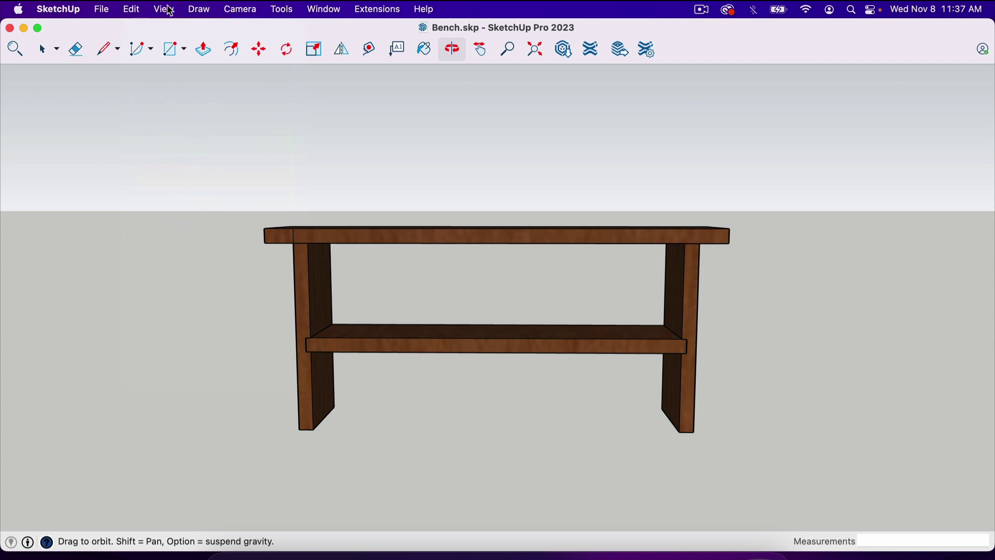
- Apply the Shaded default style from the Styles panel, giving the bench a plain white background
click(314, 10)
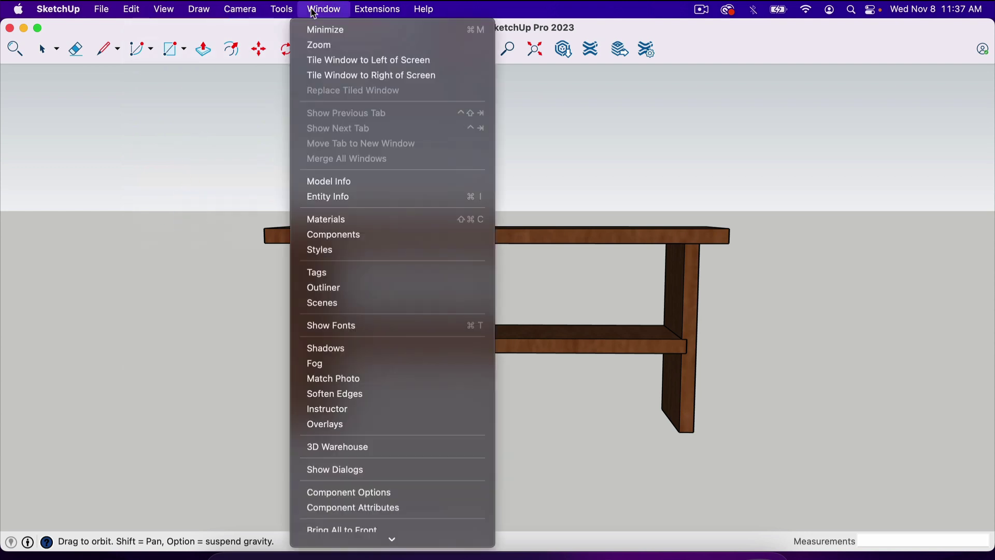
click(331, 251)
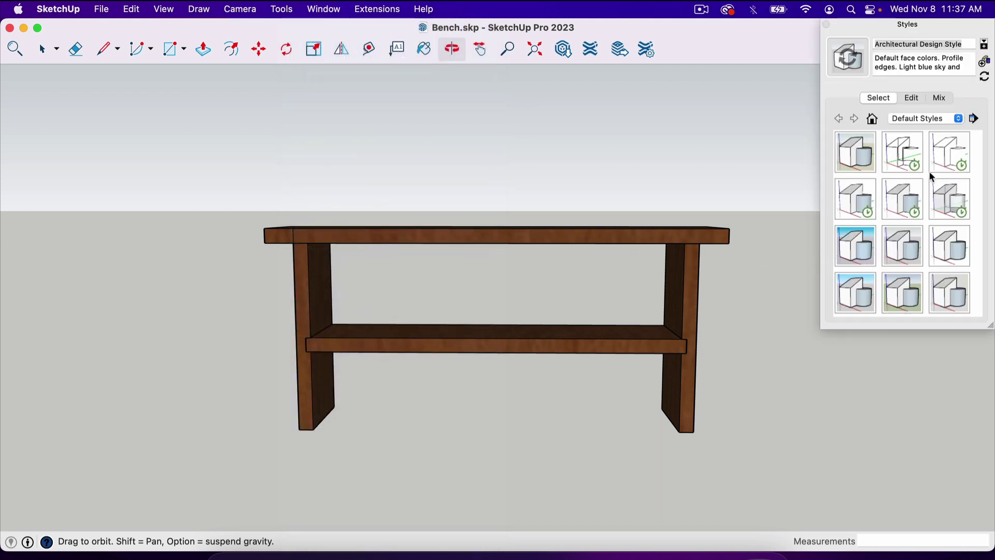
click(858, 206)
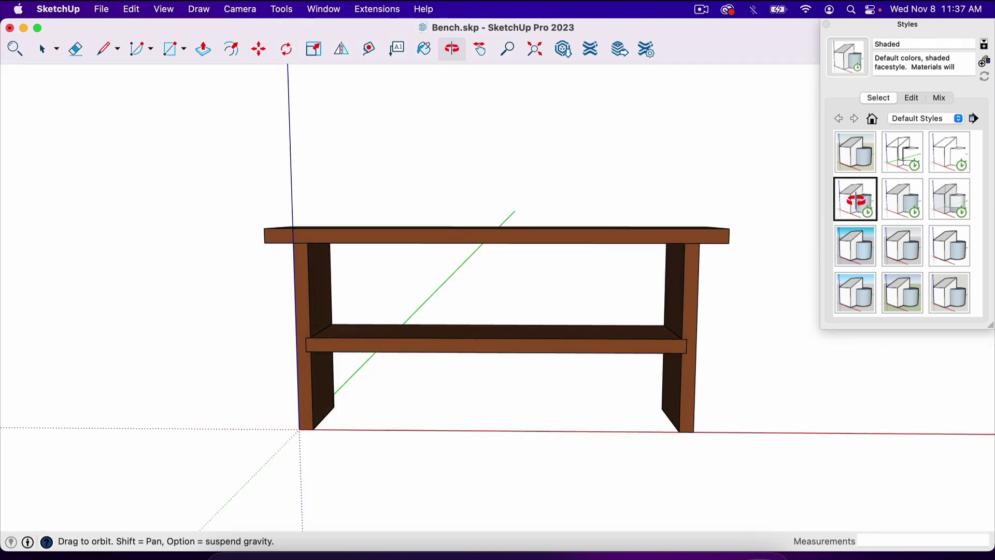
click(826, 25)
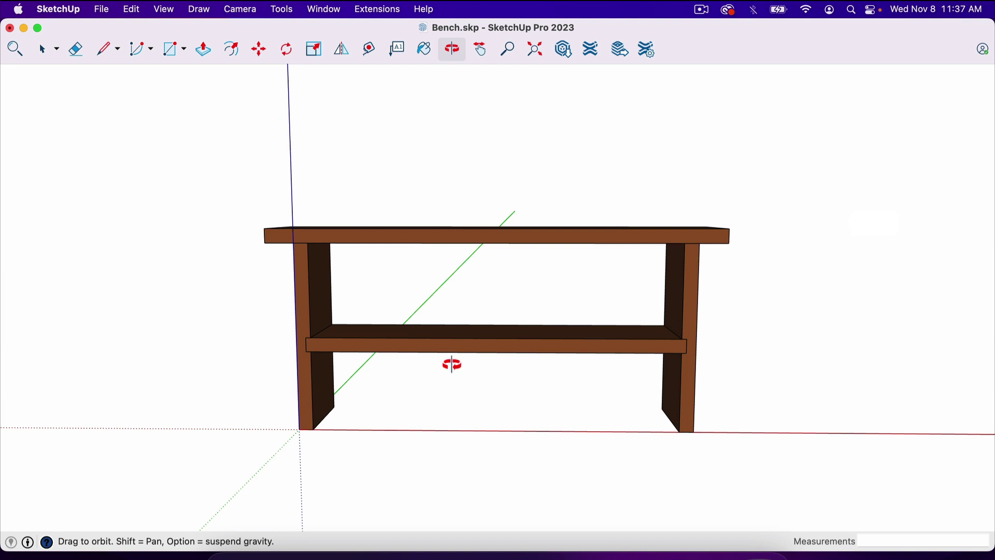
- Uncheck View > Axes and orbit the bench to a slightly angled view showing the seat top
click(167, 9)
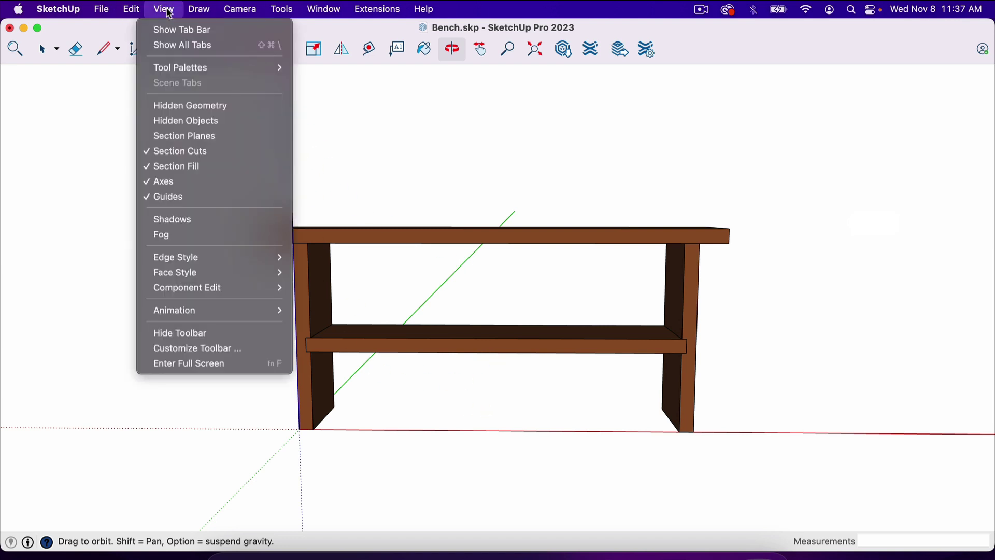
click(171, 181)
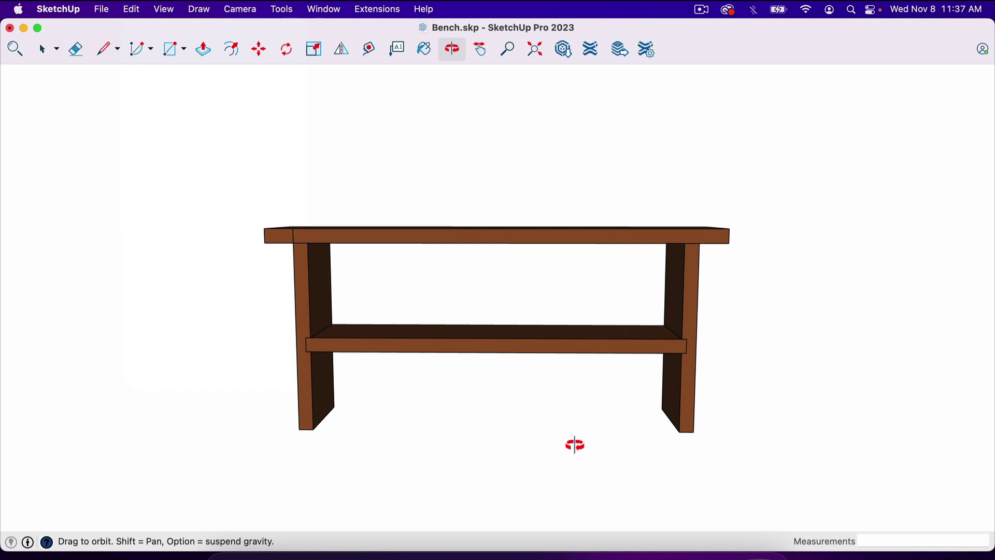
drag(610, 431, 397, 371)
drag(477, 361, 493, 409)
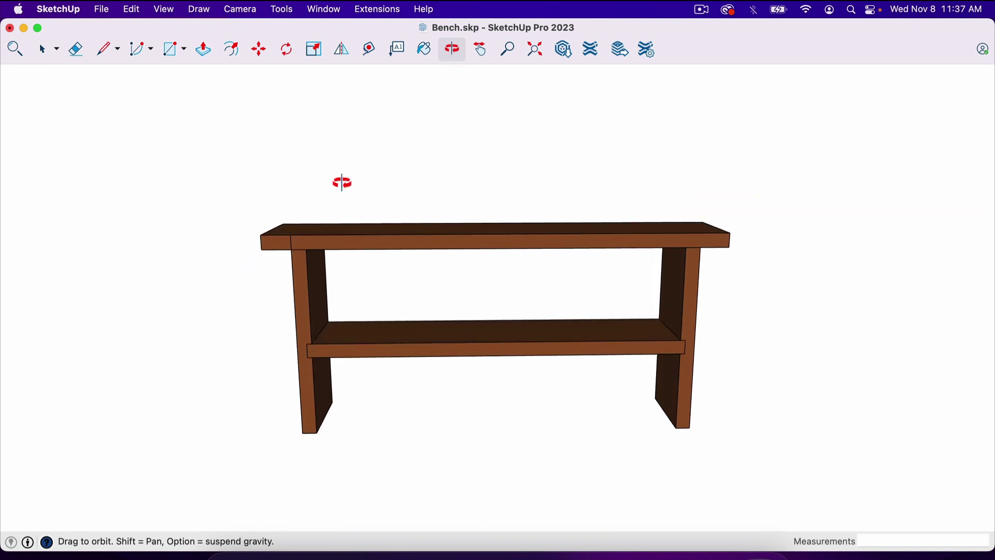
drag(340, 182, 475, 344)
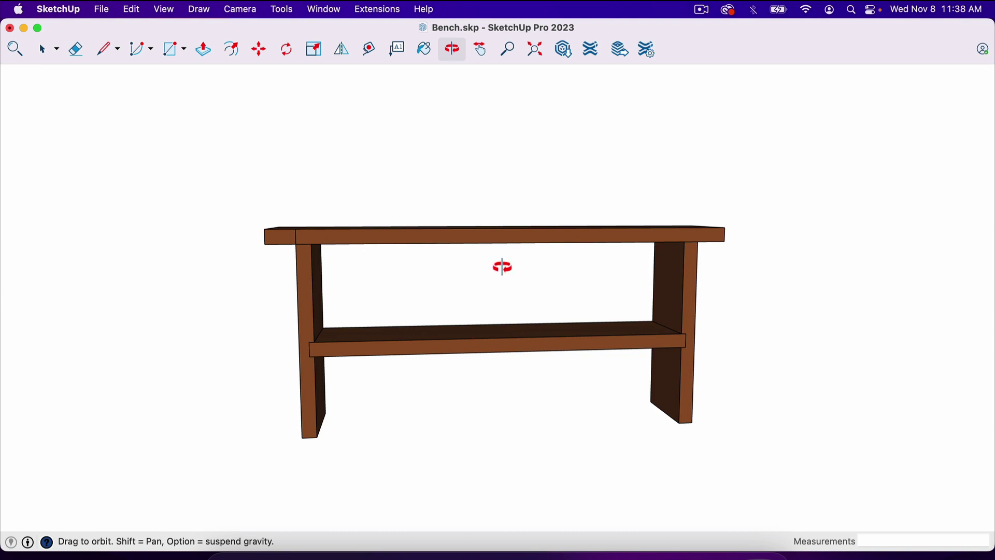
- Cycle through the Top, Bottom, Back and Left standard views, ending on the Front view
key(super+2)
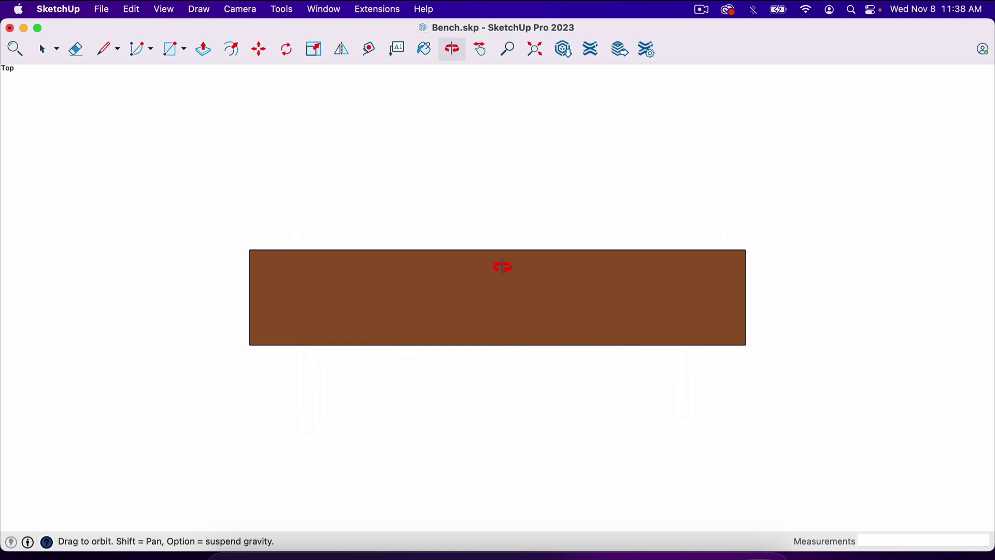
key(super+7)
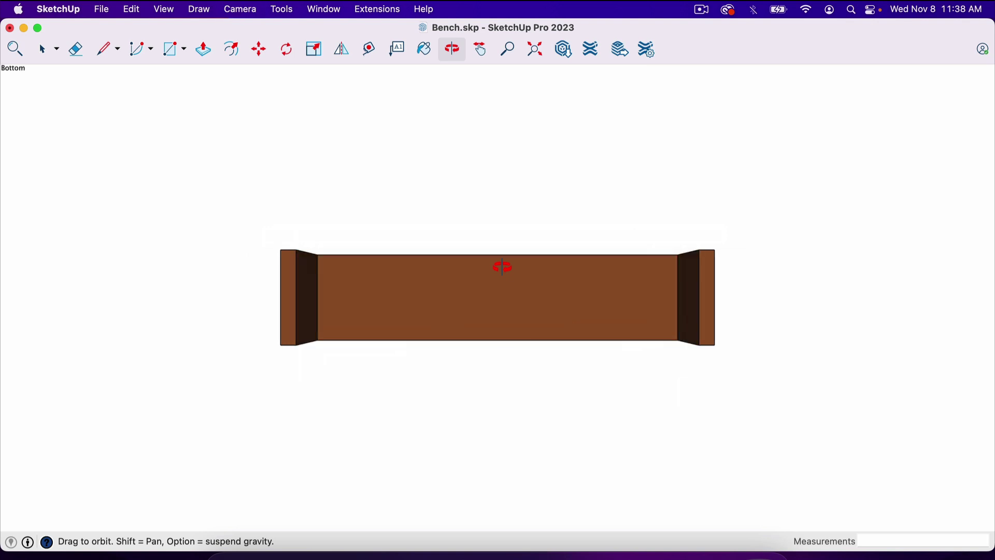
key(super+3)
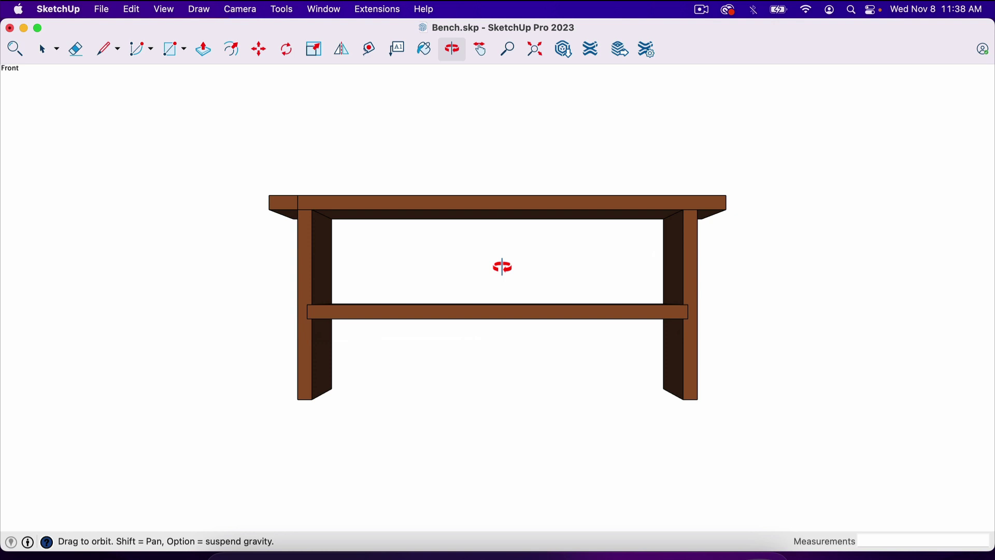
key(super+5)
key(super+6)
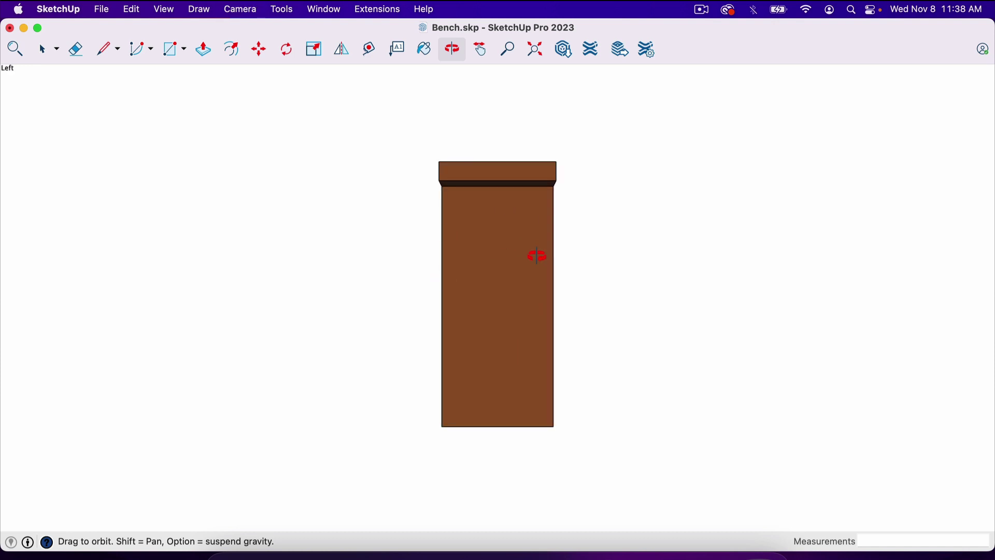
key(super+3)
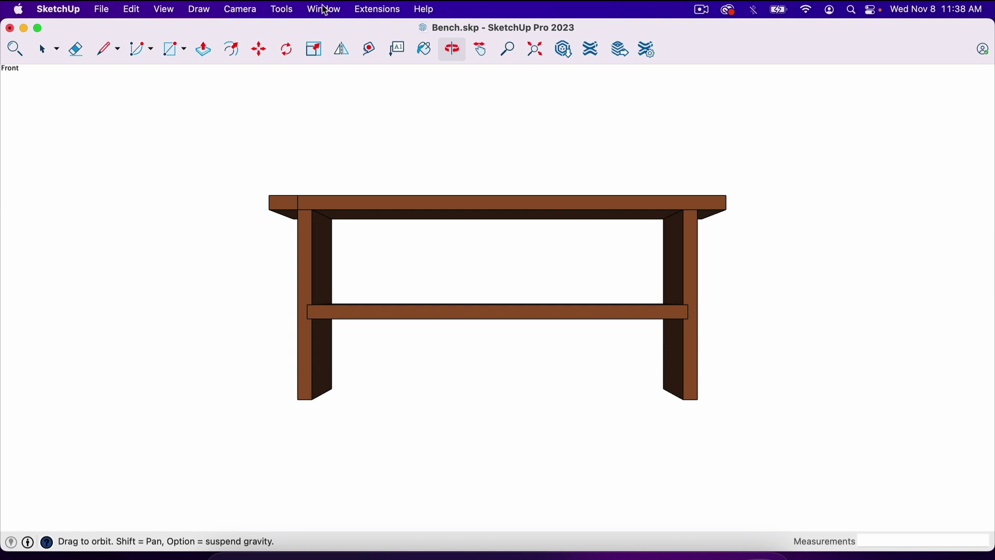
- Open the Scenes panel and create Scene 1 from the bench's front view
click(325, 10)
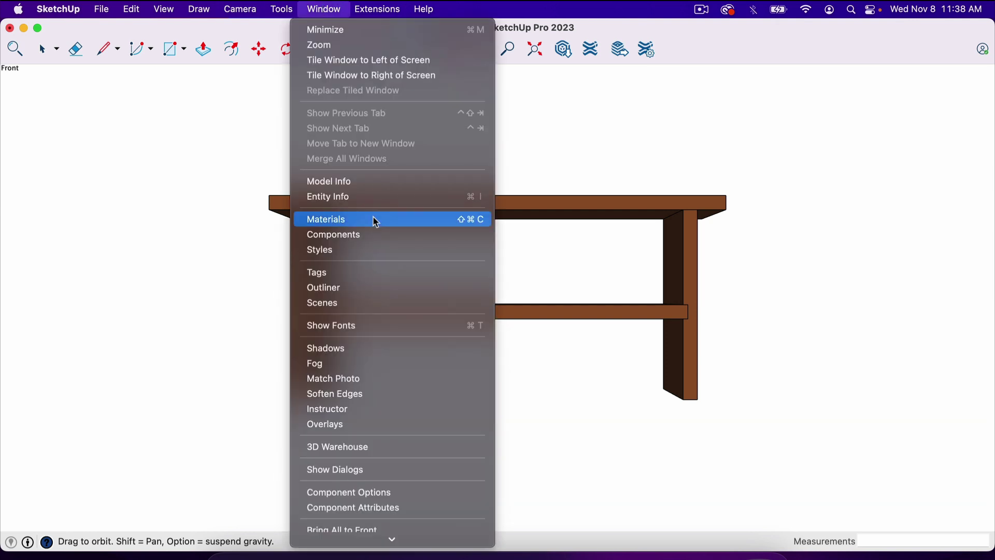
click(367, 305)
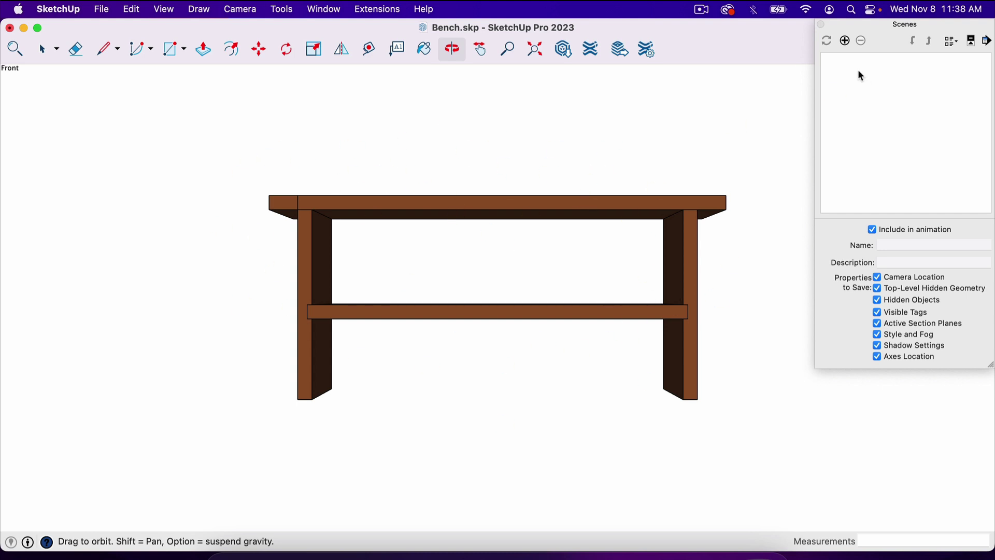
click(847, 41)
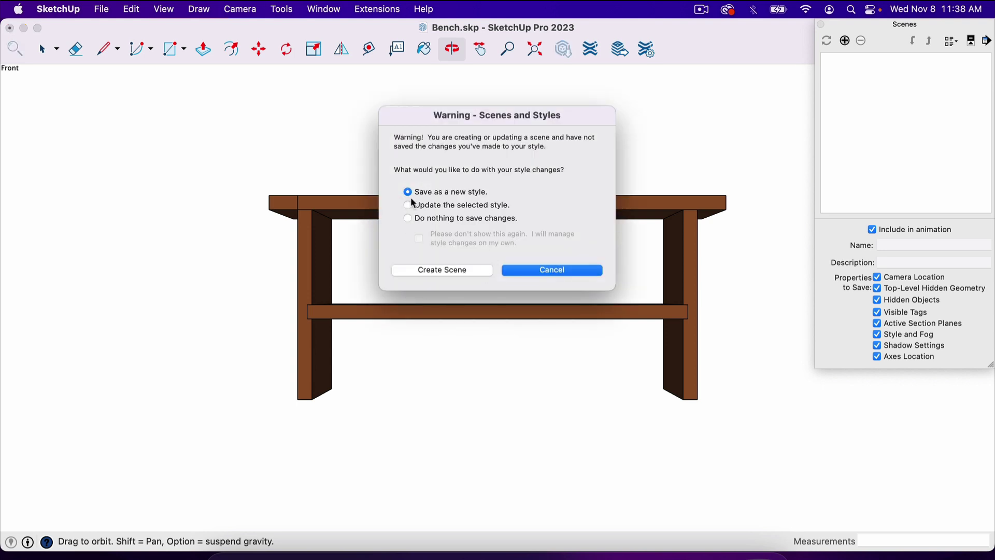
click(430, 270)
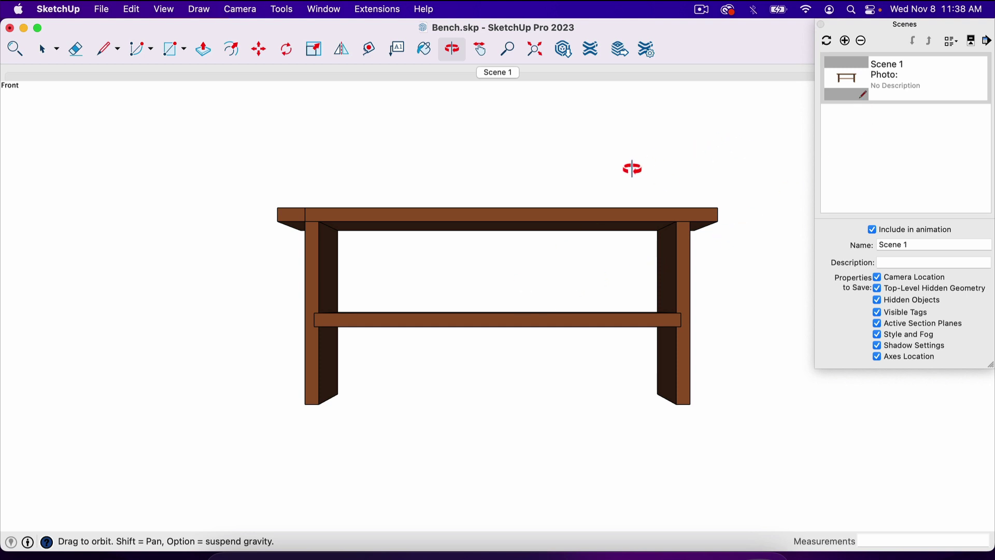
- Add the left end view as Scene 2, then orbit to a three-quarter perspective
key(super+5)
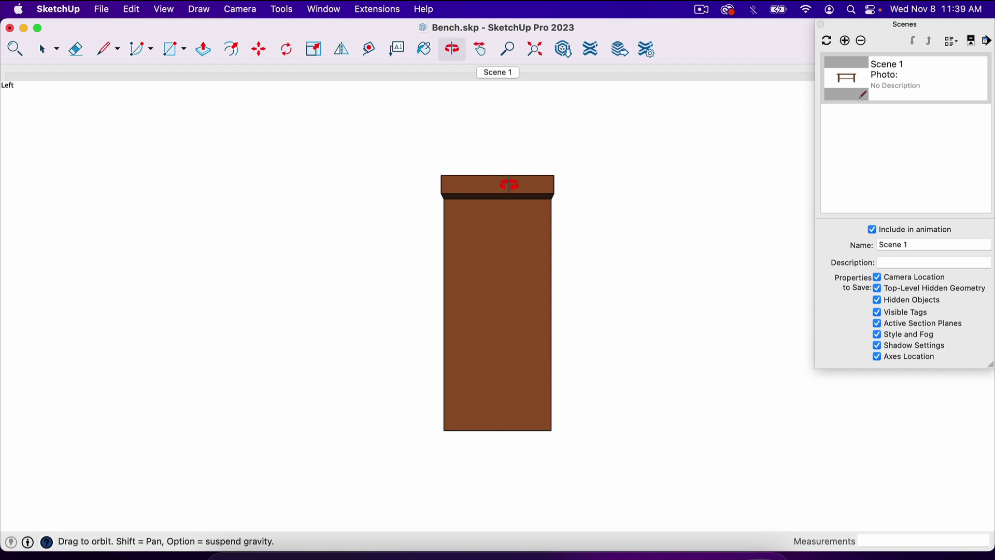
click(845, 41)
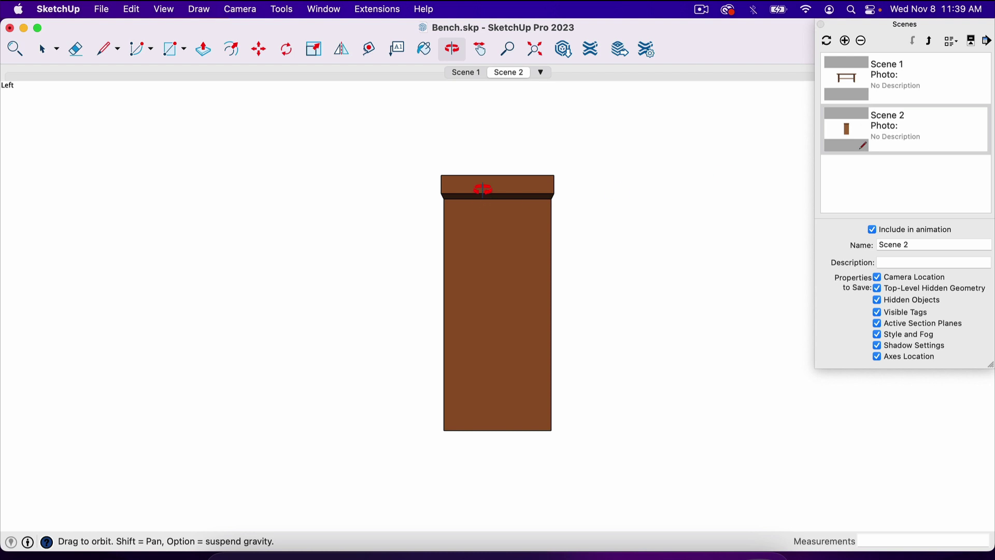
drag(284, 384, 517, 349)
key(space)
click(520, 228)
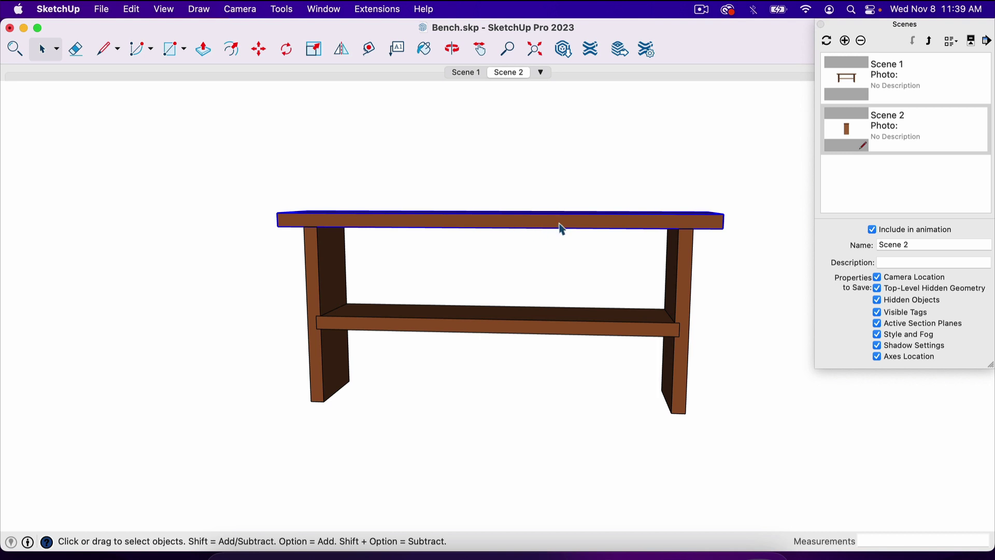
key(m)
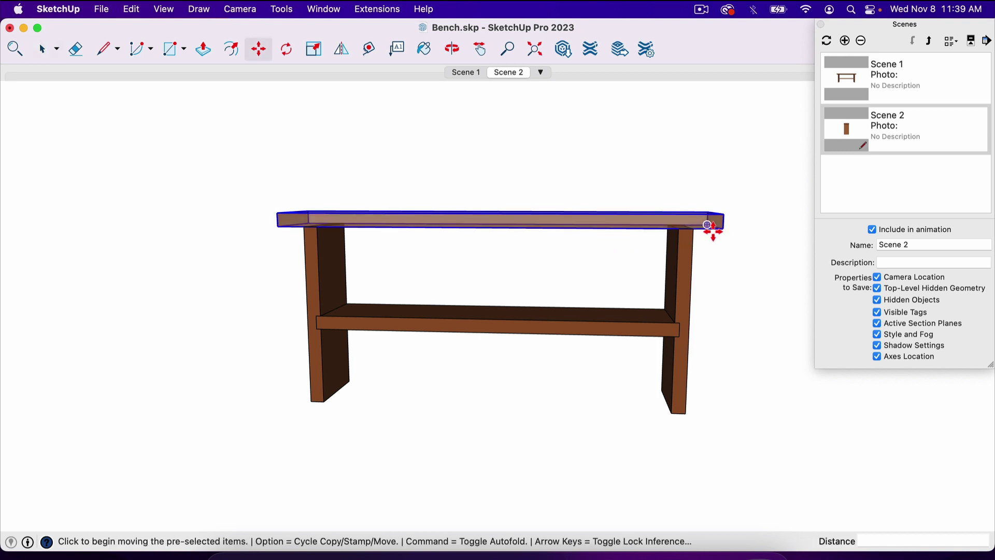
click(724, 226)
click(728, 152)
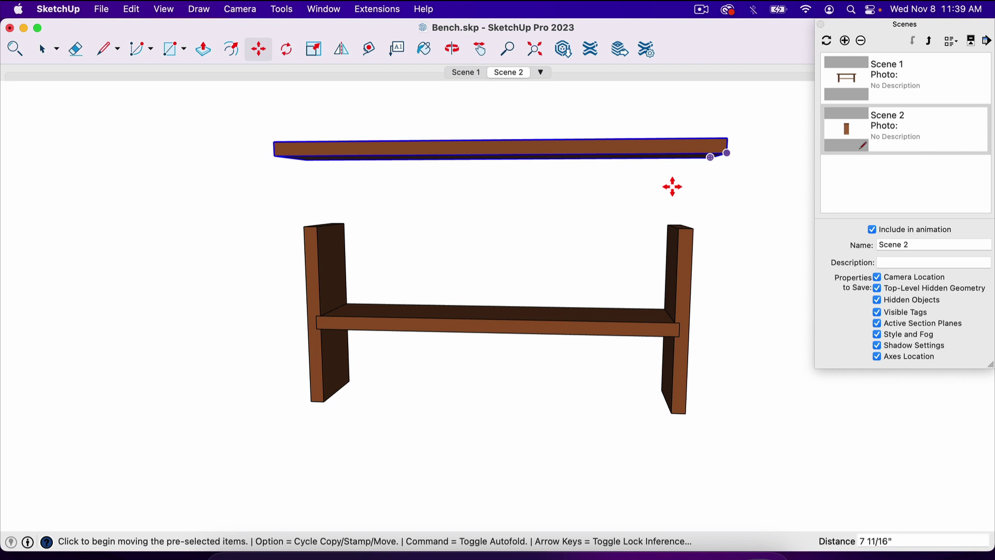
click(321, 396)
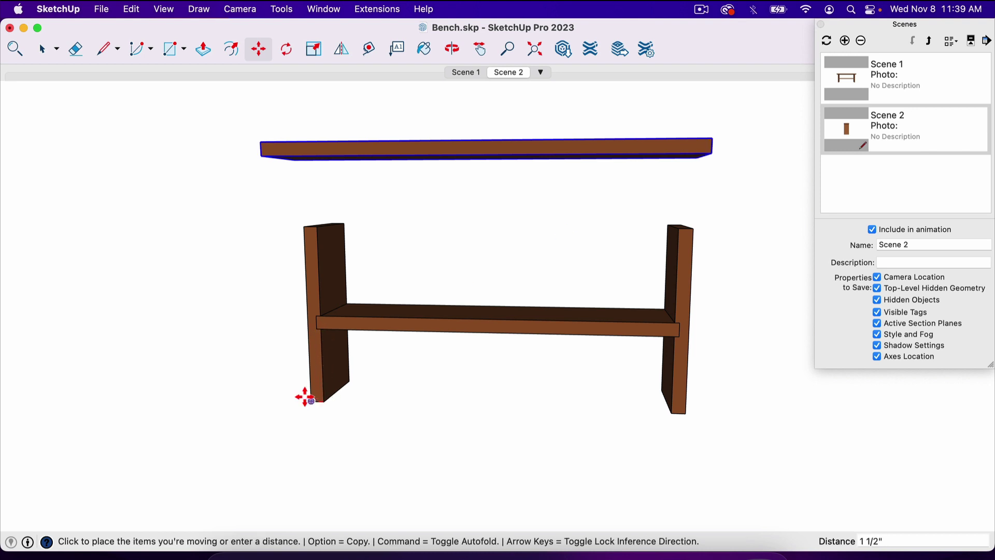
key(Escape)
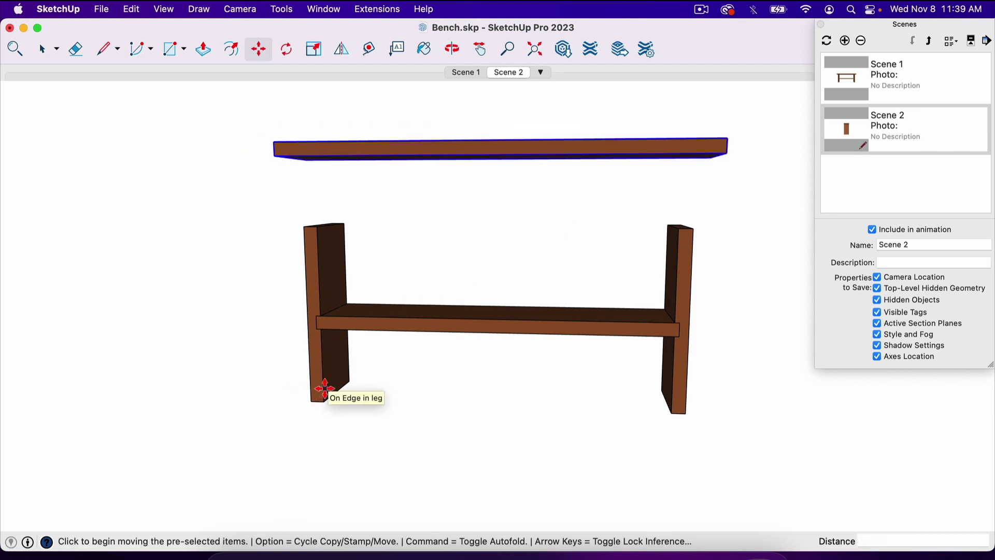
key(space)
click(326, 367)
key(m)
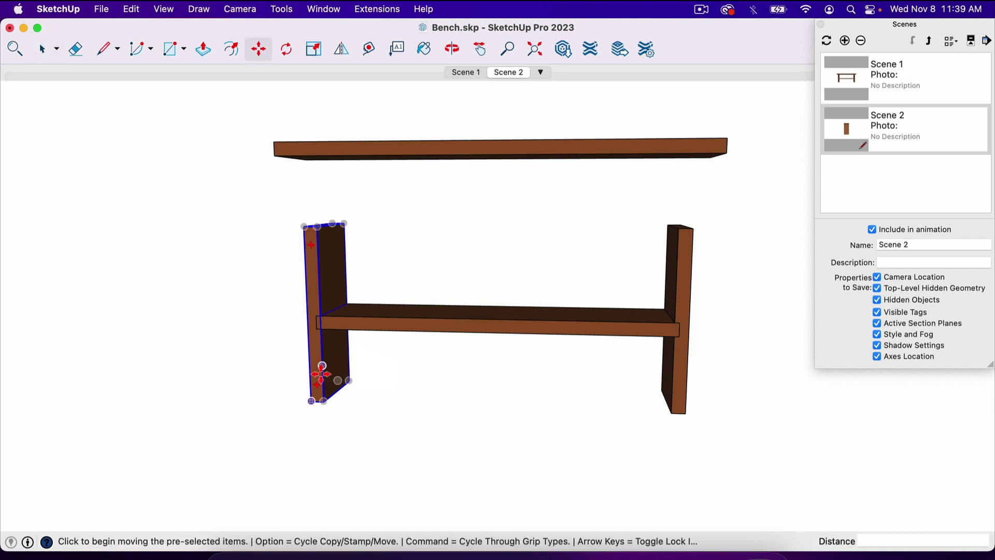
click(322, 402)
click(273, 402)
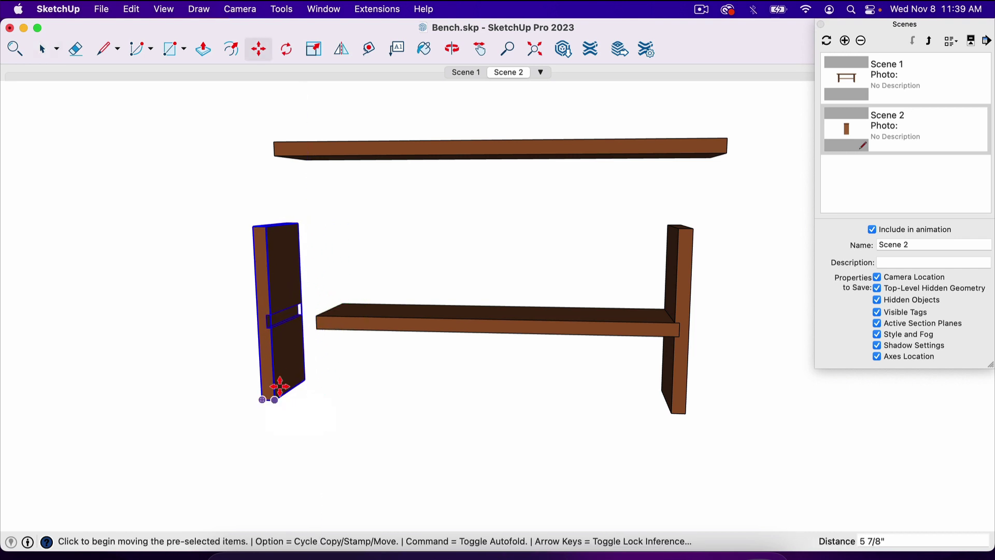
key(o)
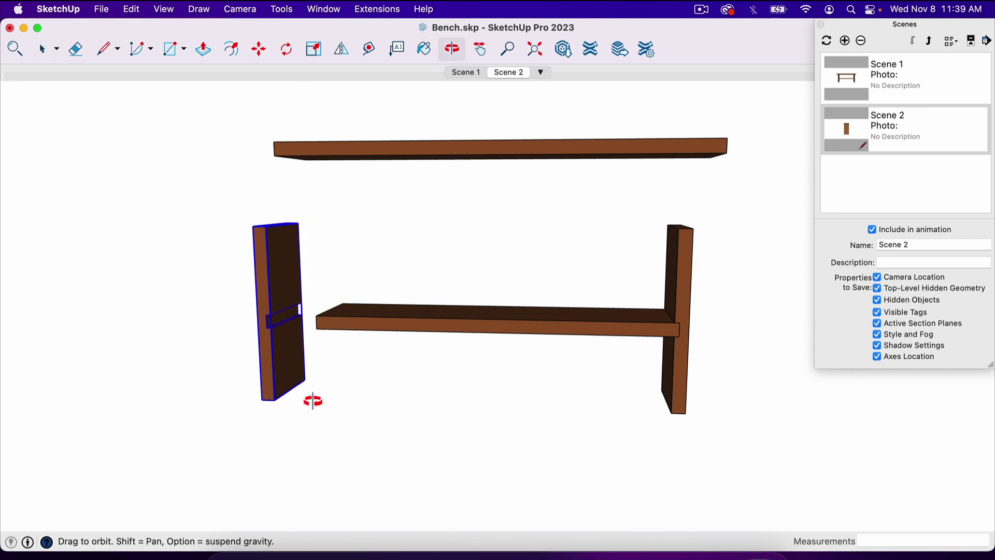
drag(311, 403, 522, 389)
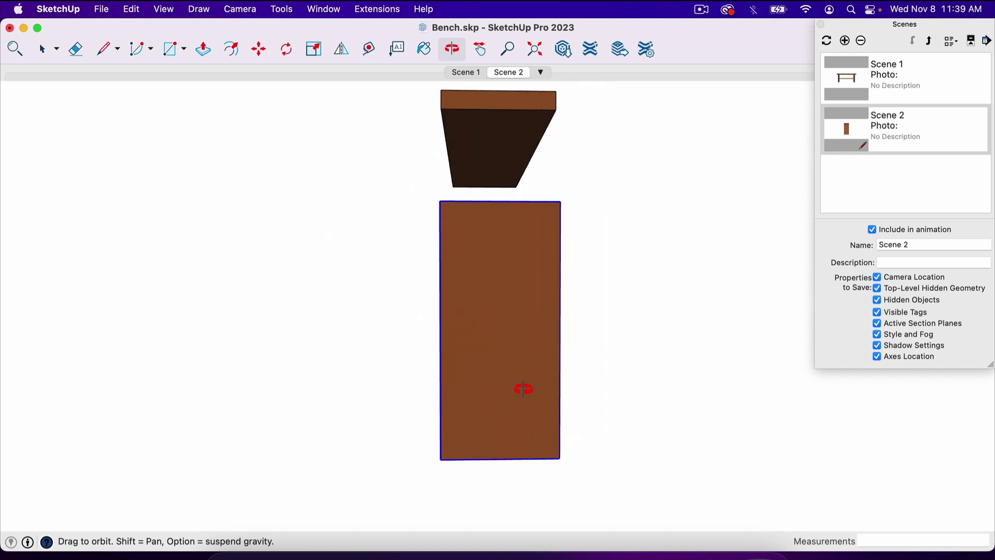
drag(605, 369, 415, 280)
key(m)
key(super+z)
key(super+z)
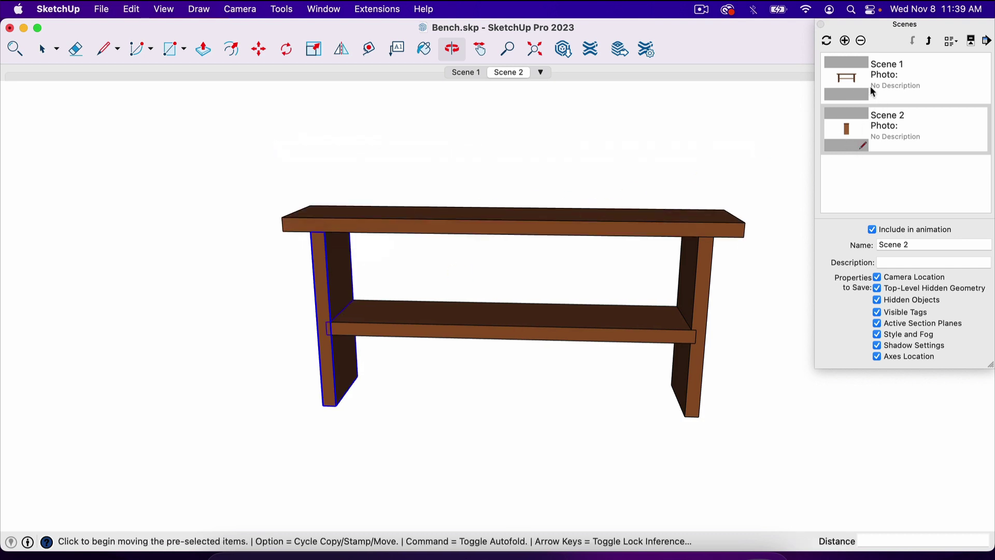
key(space)
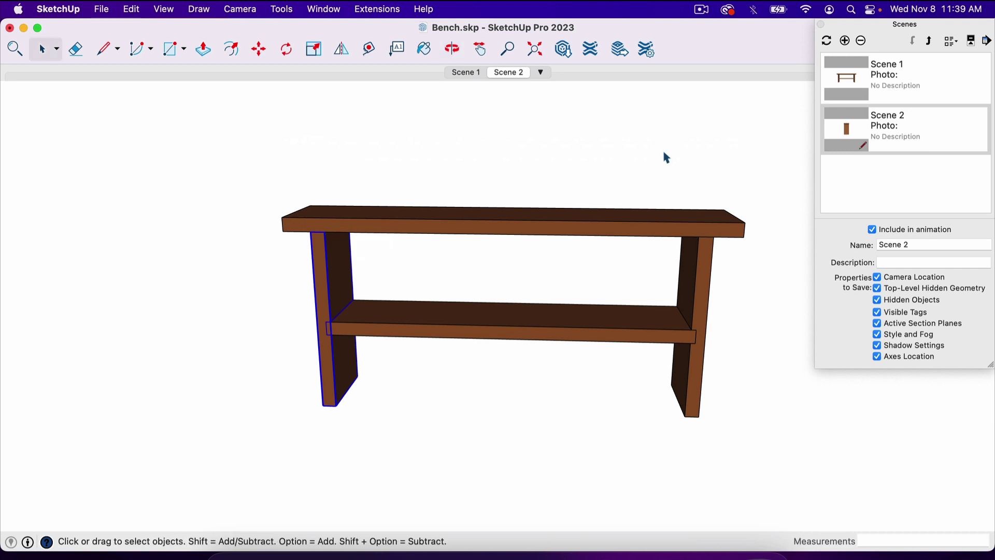
key(o)
drag(459, 363, 516, 316)
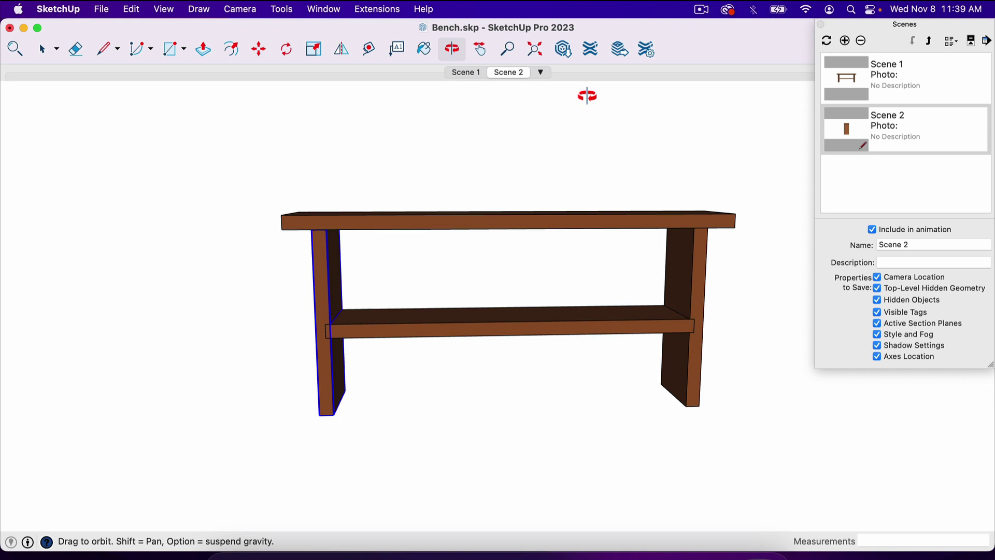
- Save the bench model with File > Save and send it to LayOut
key(space)
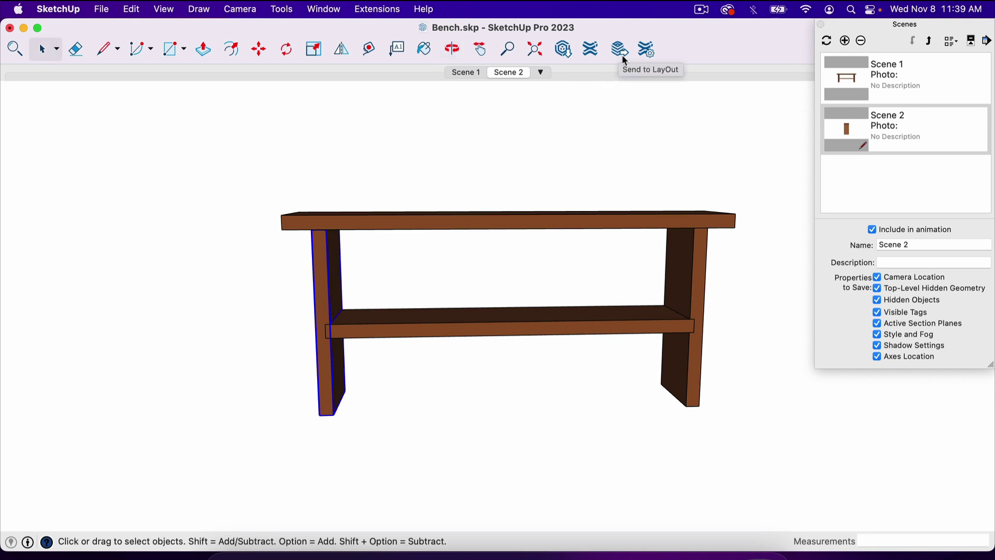
click(622, 54)
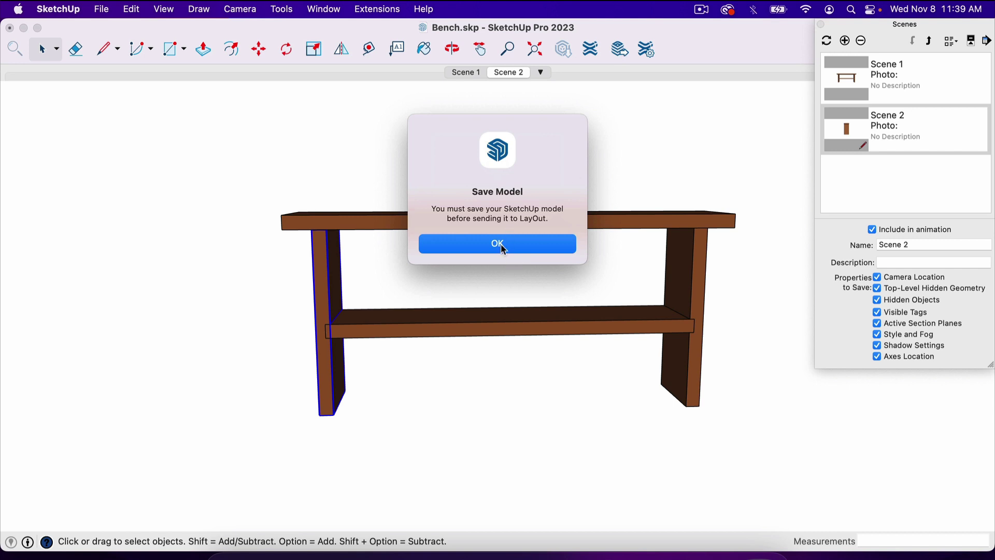
click(503, 248)
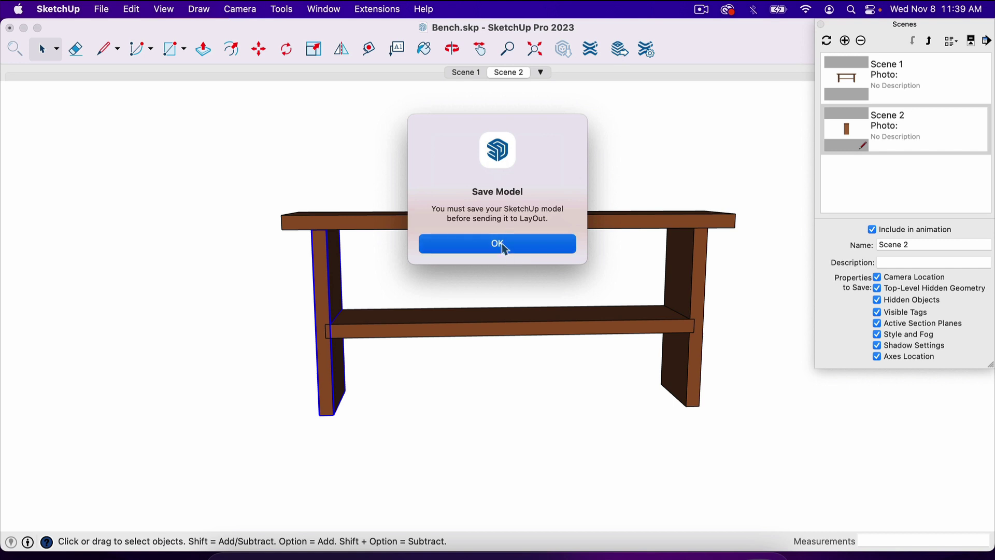
click(103, 15)
click(133, 129)
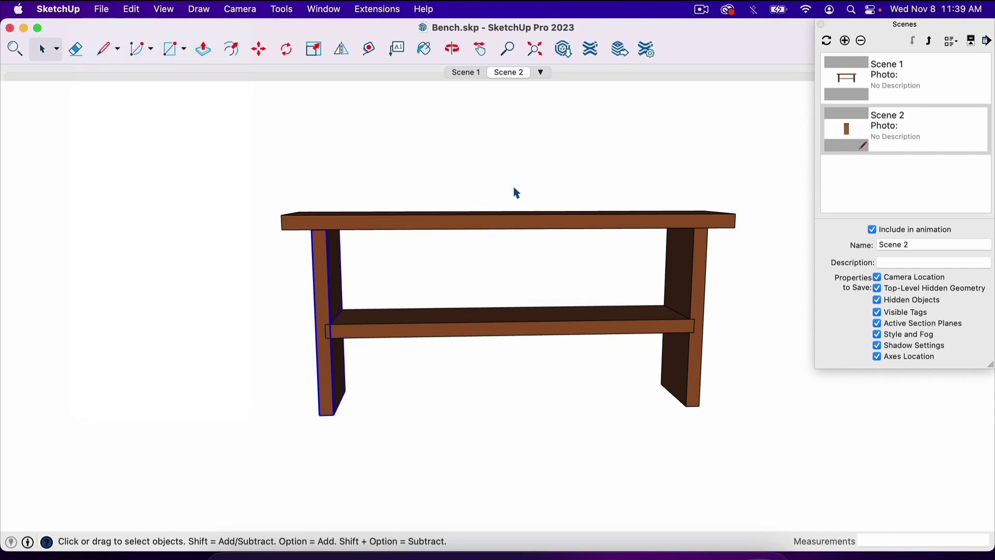
click(620, 51)
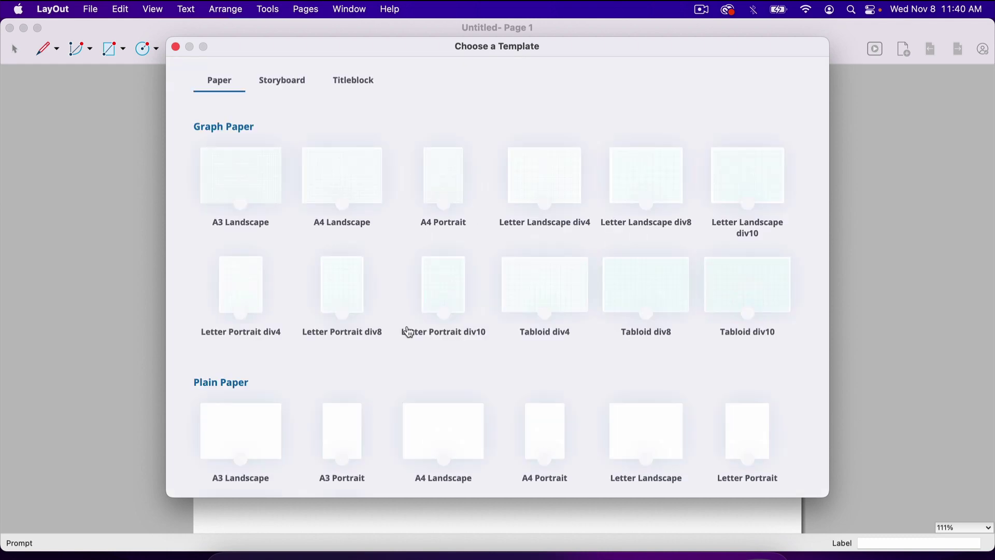
- Scroll the Choose a Template list down to the Plain Paper templates
scroll(524, 363, down, 3)
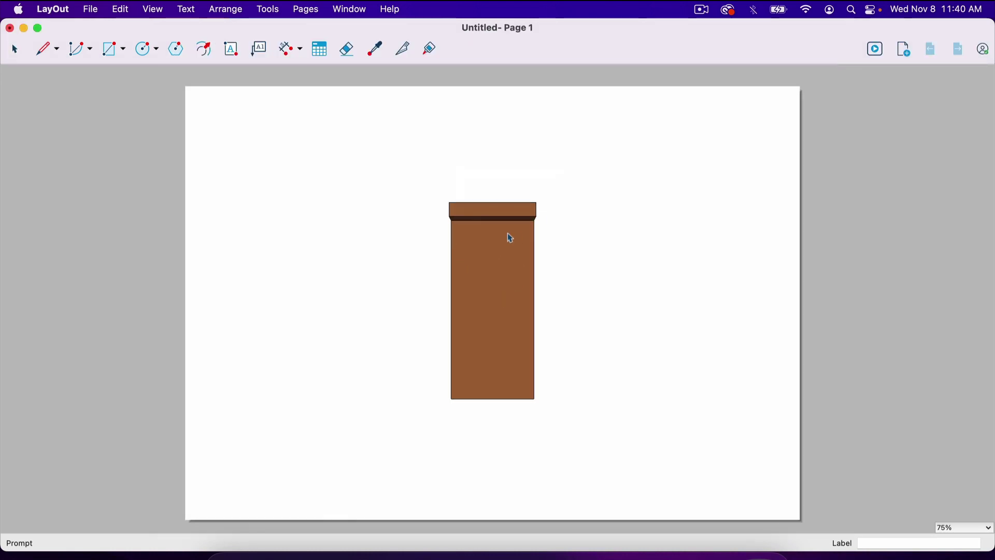
- Switch the bench viewport to Scene 1 to show the front view
click(504, 244)
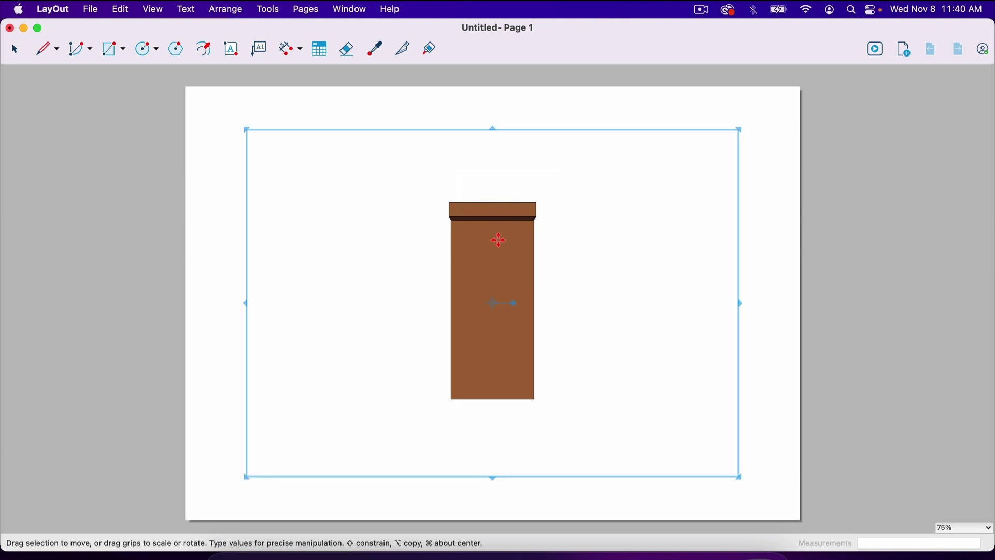
right_click(506, 245)
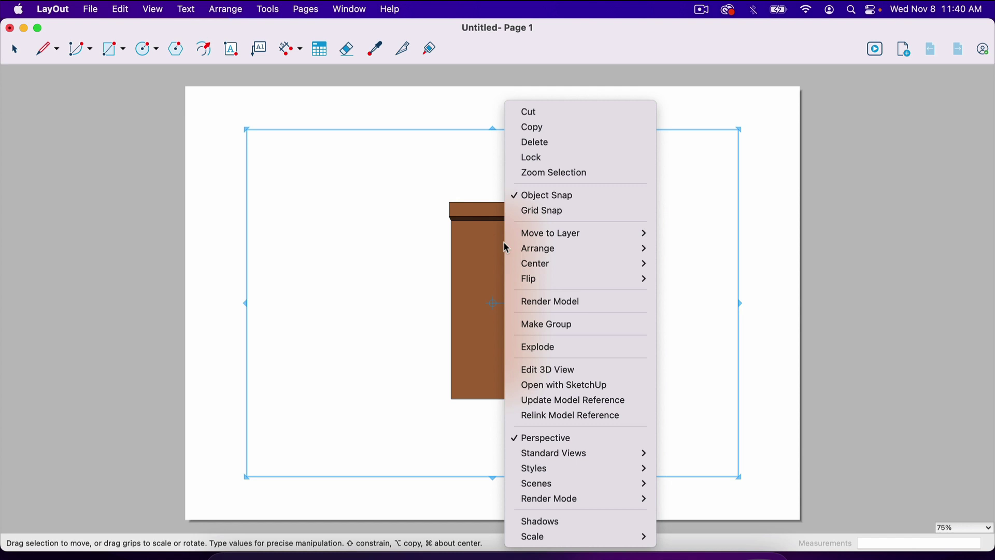
mouse_move(622, 485)
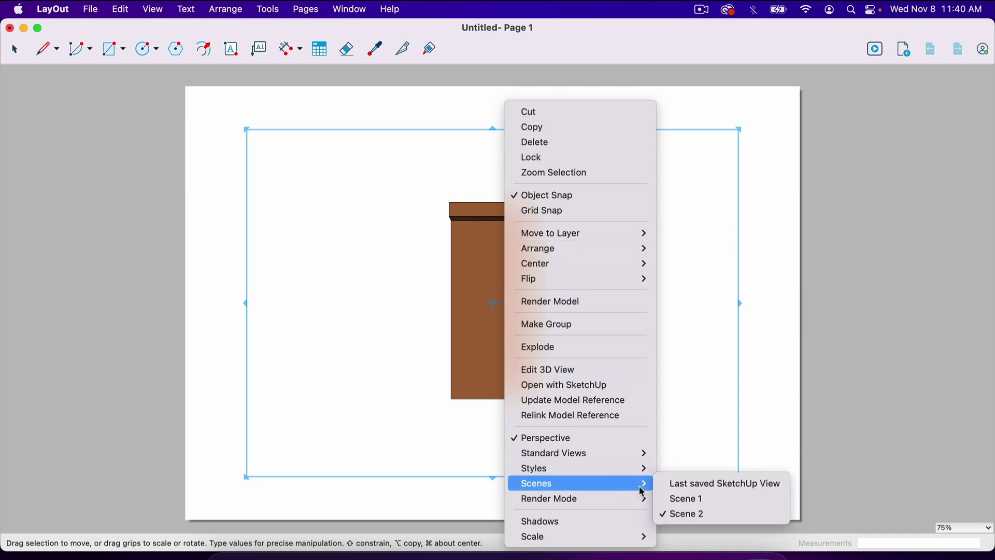
click(703, 501)
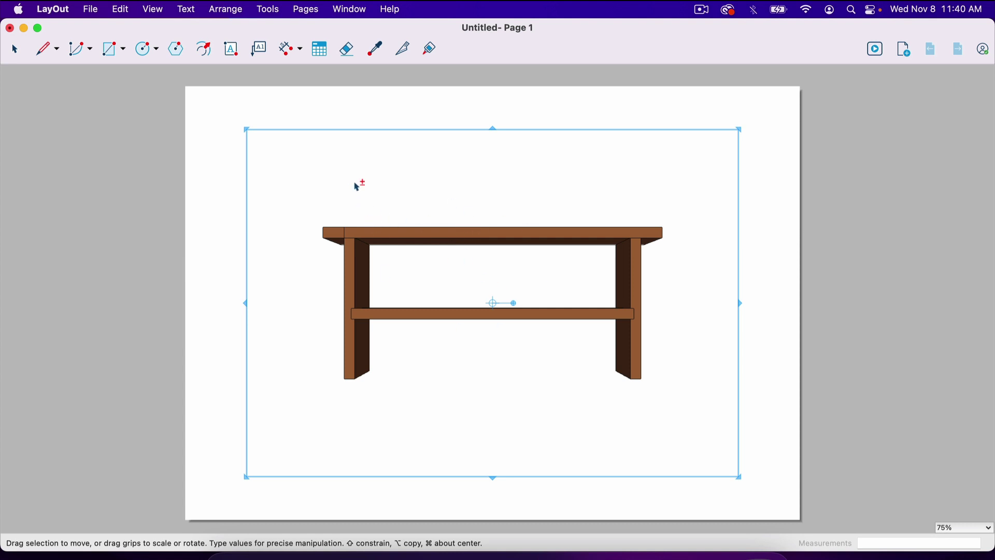
- Drag the viewport's top-left and bottom-right corners outward so the bench fills most of the page
drag(247, 129, 206, 100)
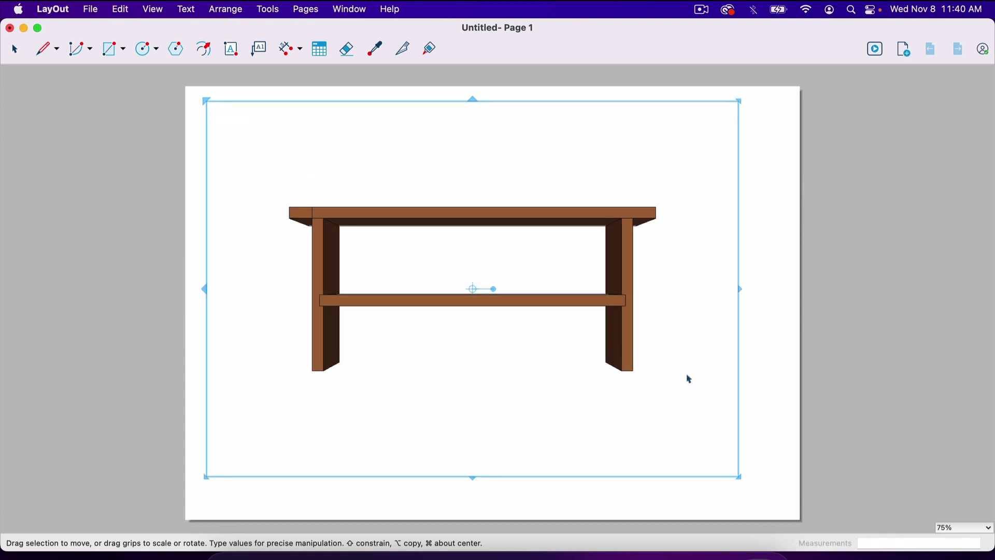
click(741, 476)
drag(741, 478, 772, 501)
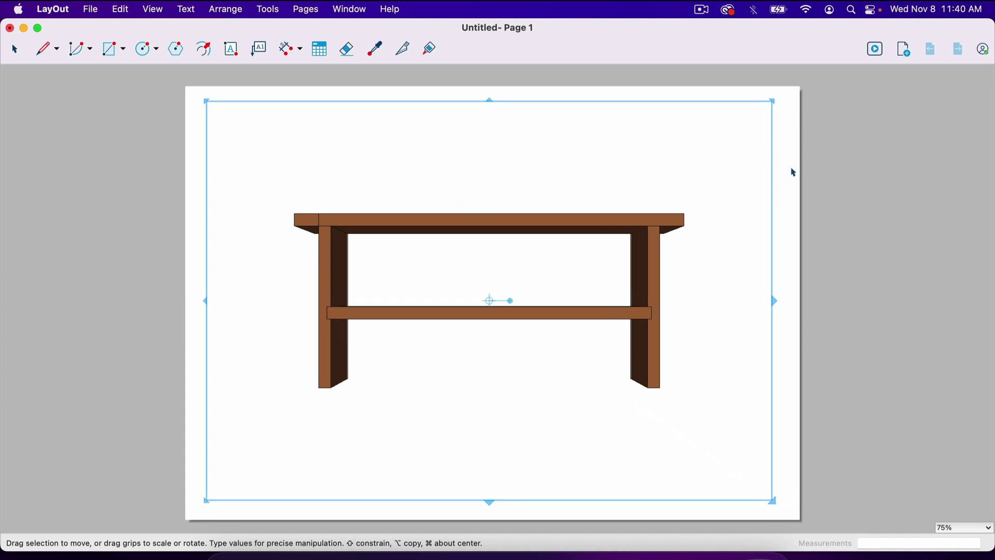
click(792, 219)
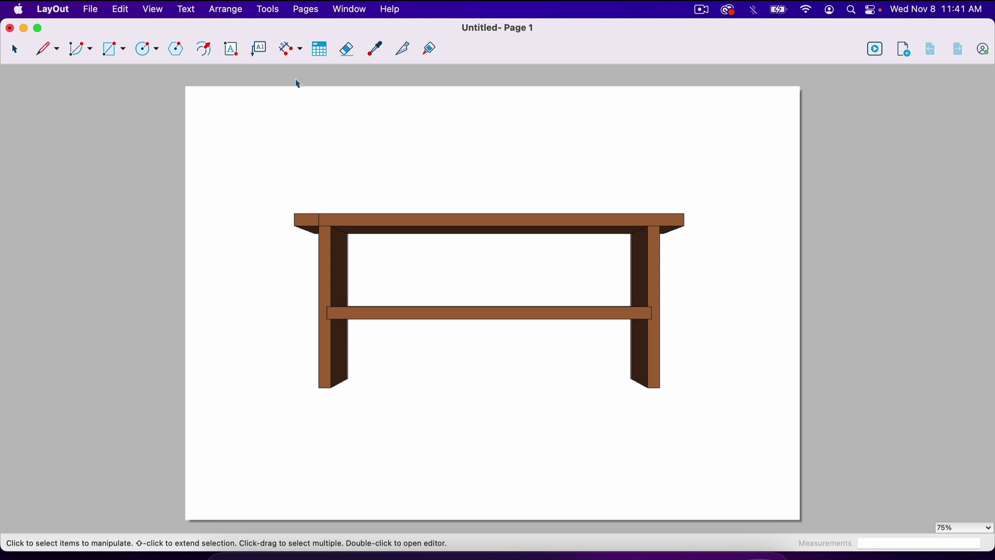
key(d)
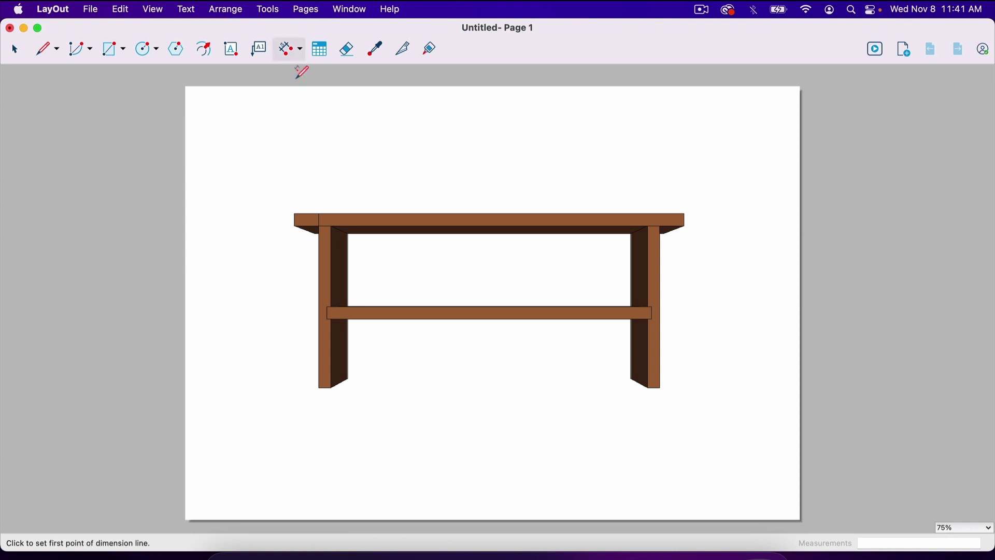
click(295, 213)
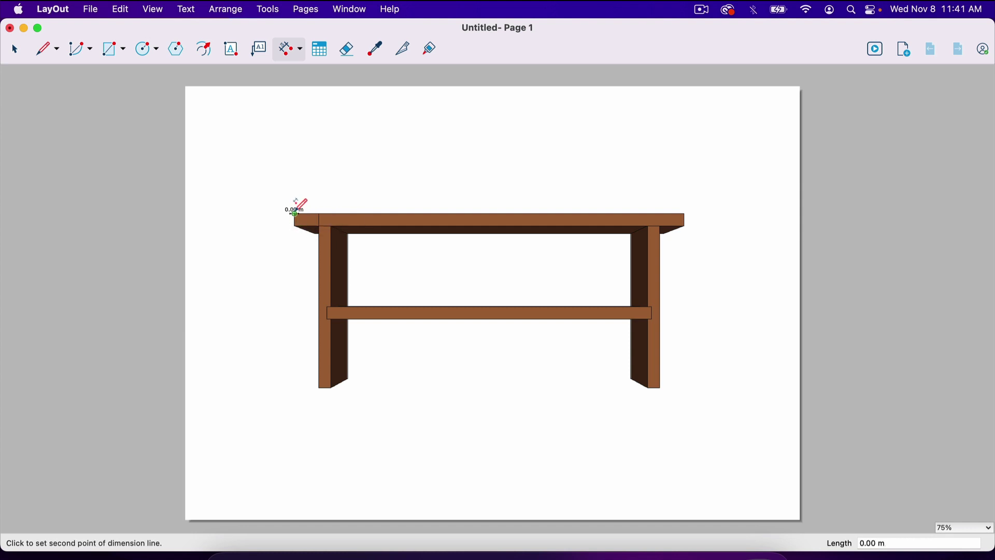
click(686, 208)
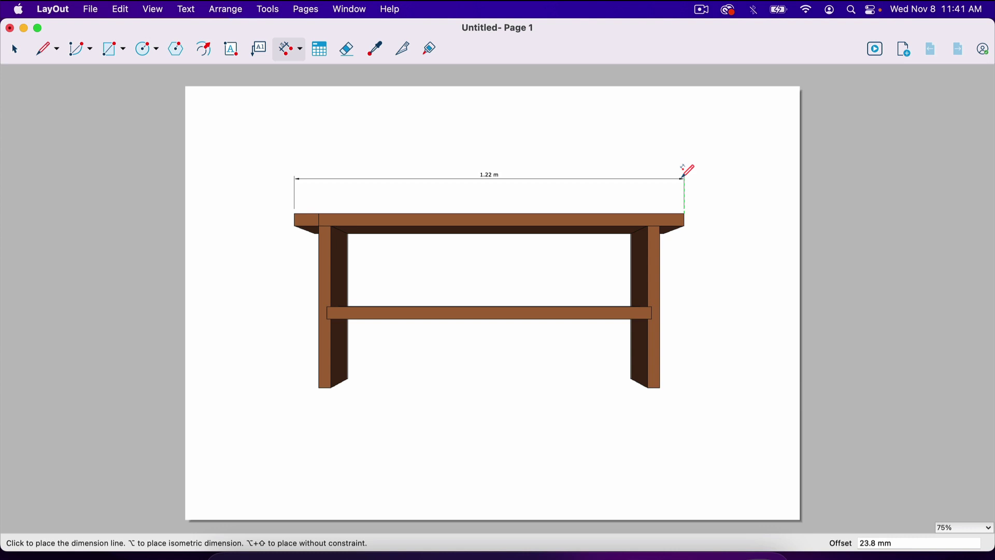
key(space)
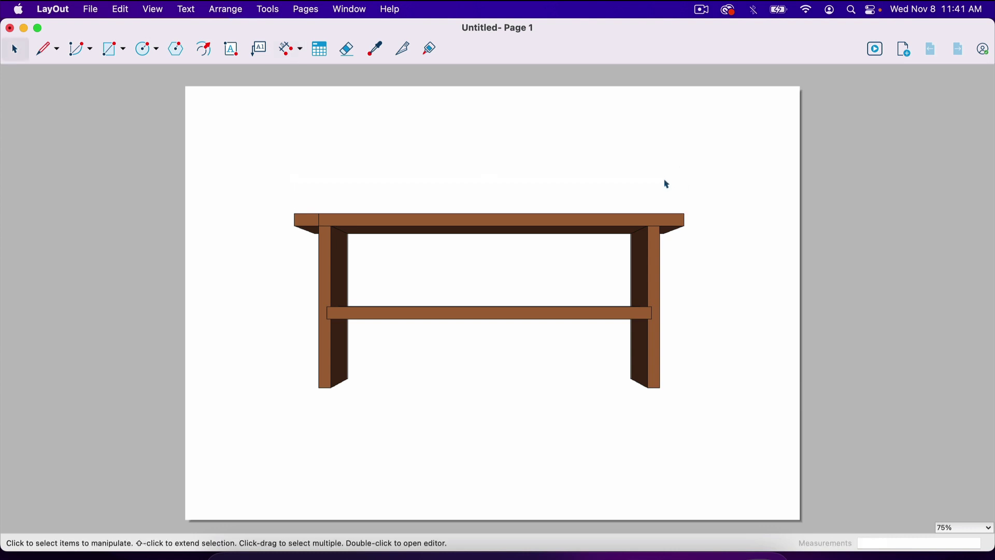
click(286, 49)
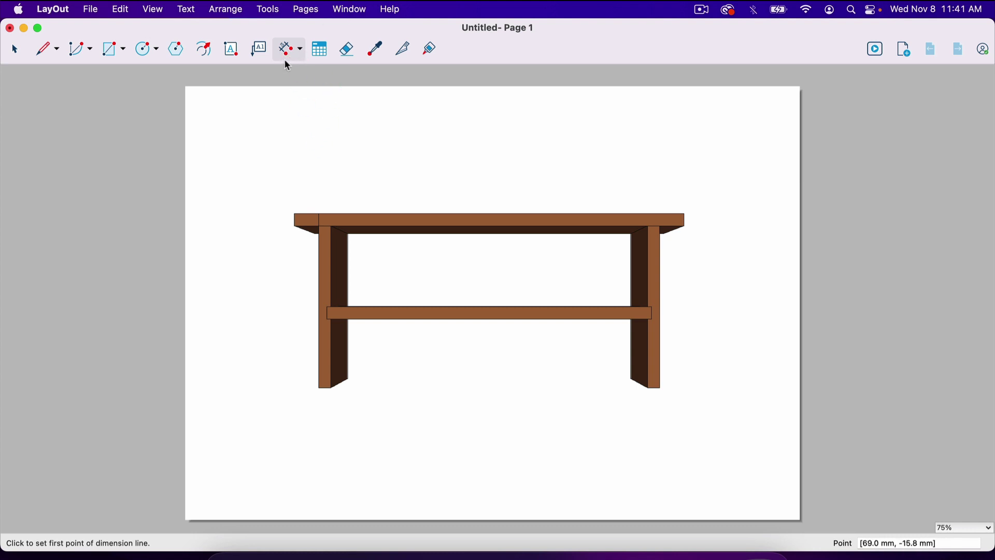
- In Dimension Style, set the length format to Architectural with 1/16" precision
click(353, 10)
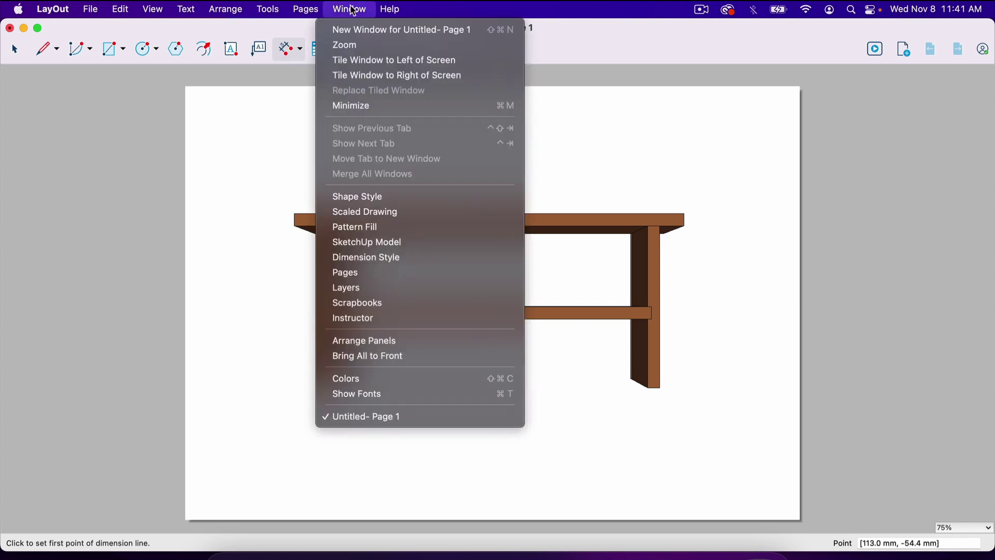
click(389, 258)
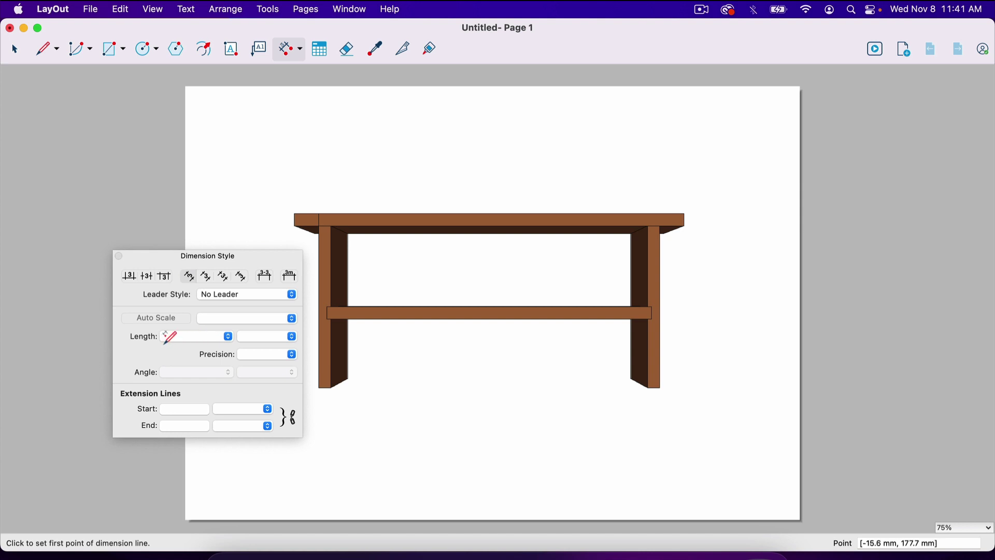
click(193, 337)
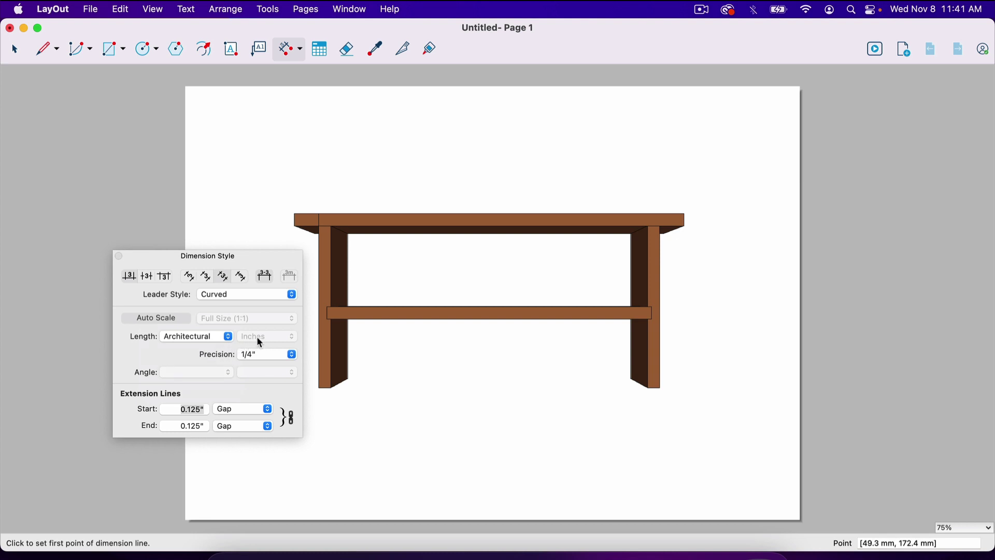
click(292, 355)
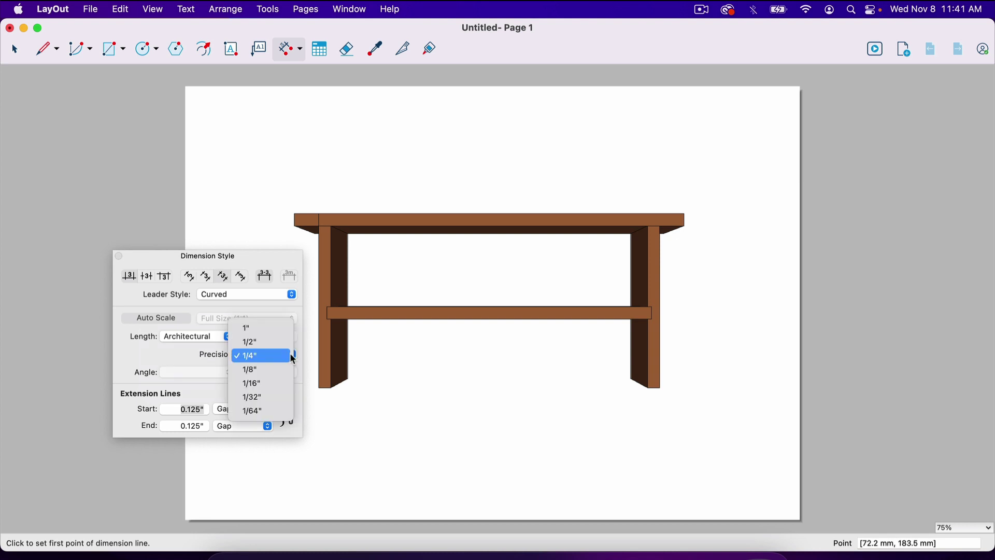
click(282, 384)
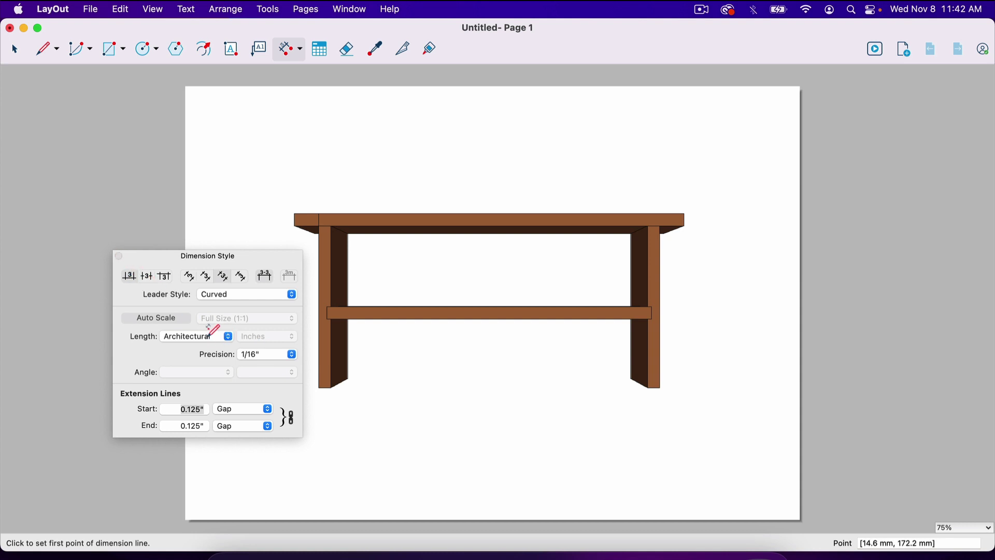
- Dimension the tabletop from its left to right corner, placing the 4'-0" line above the bench
click(119, 256)
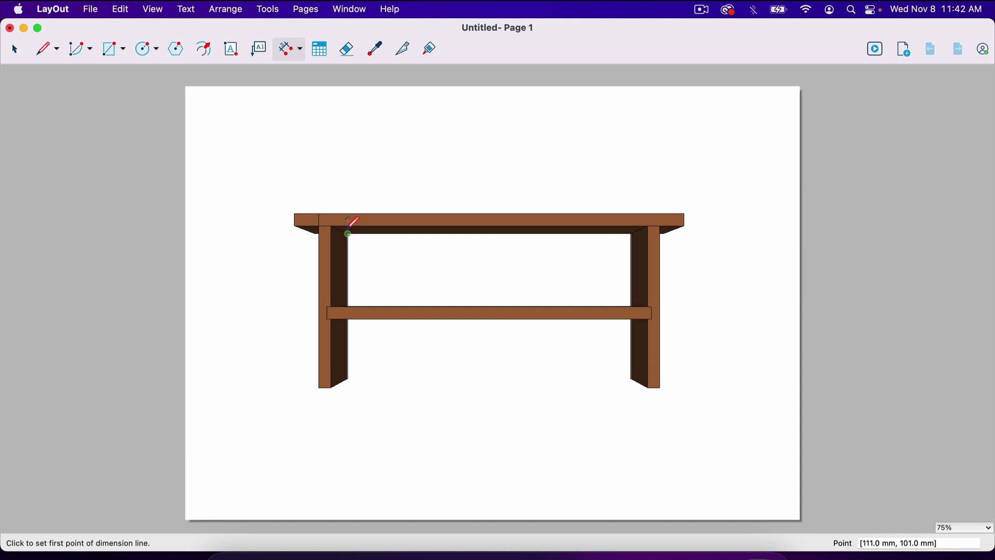
click(295, 213)
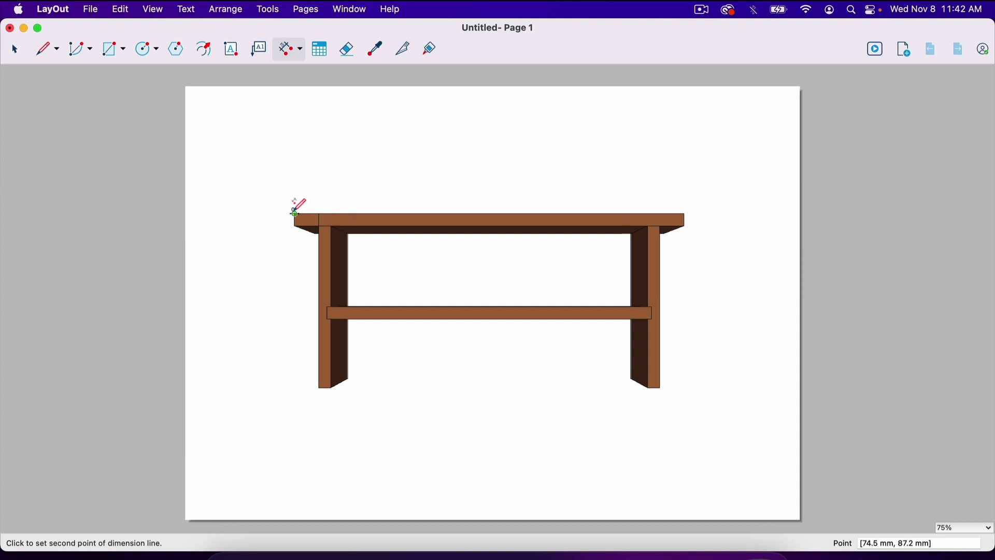
click(688, 197)
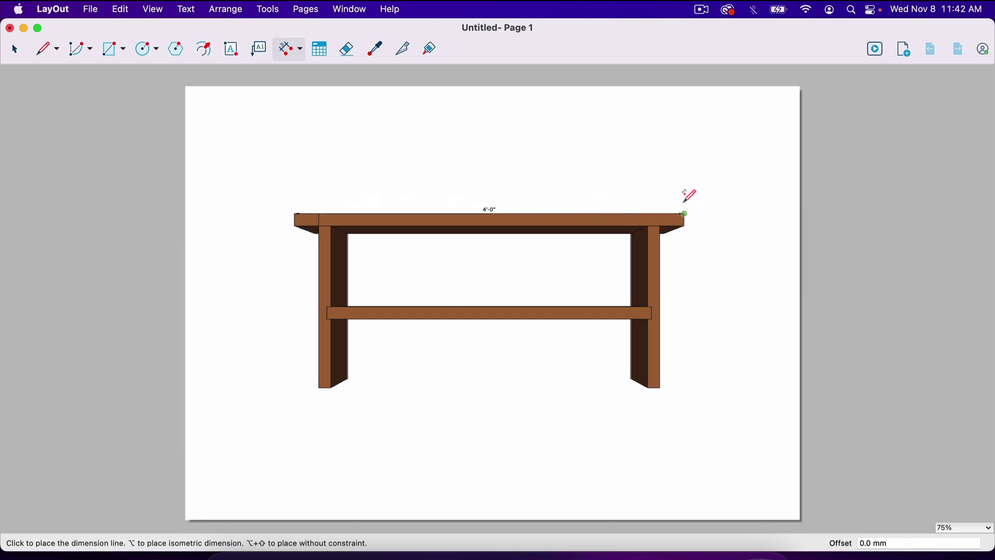
click(682, 171)
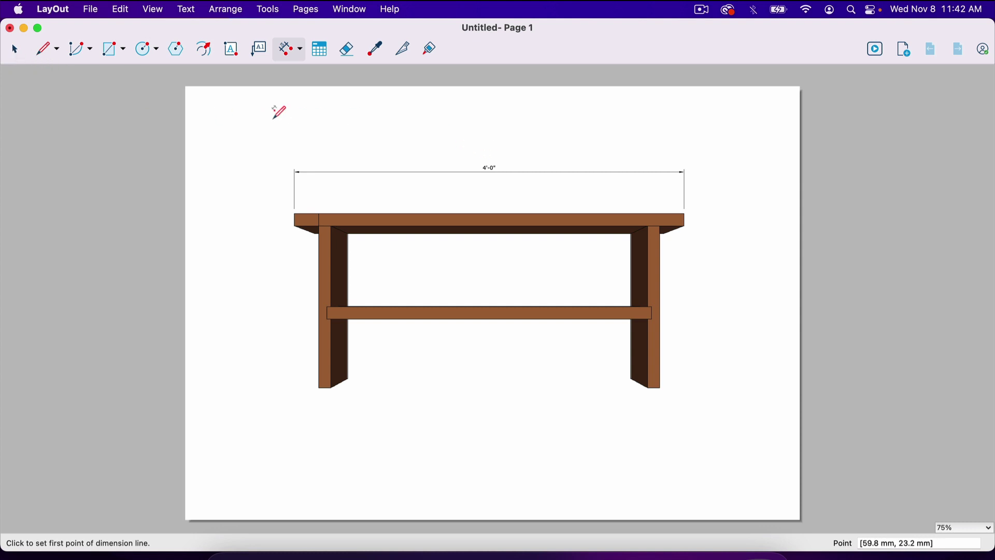
- Enlarge the 4'-0" dimension label text several sizes with Text > Bigger
key(space)
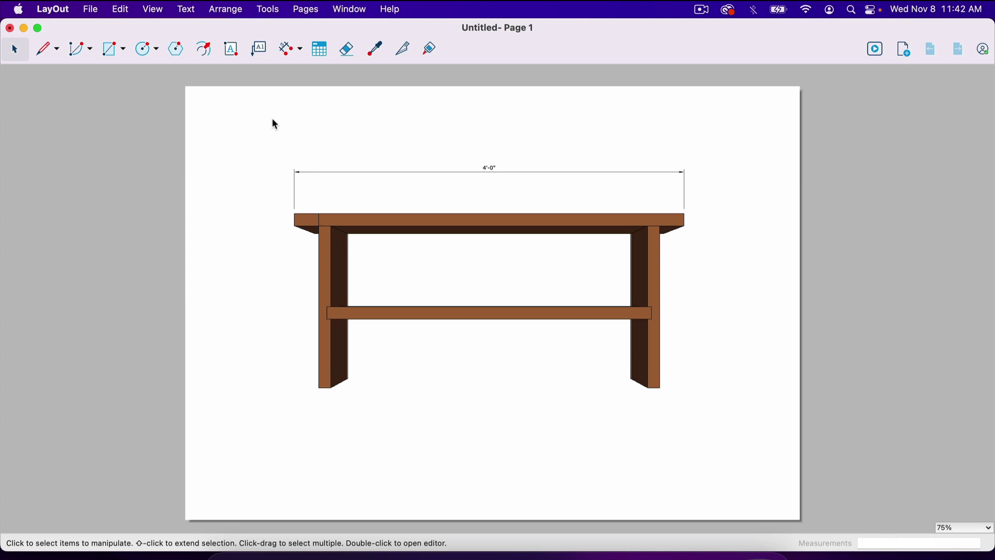
click(493, 172)
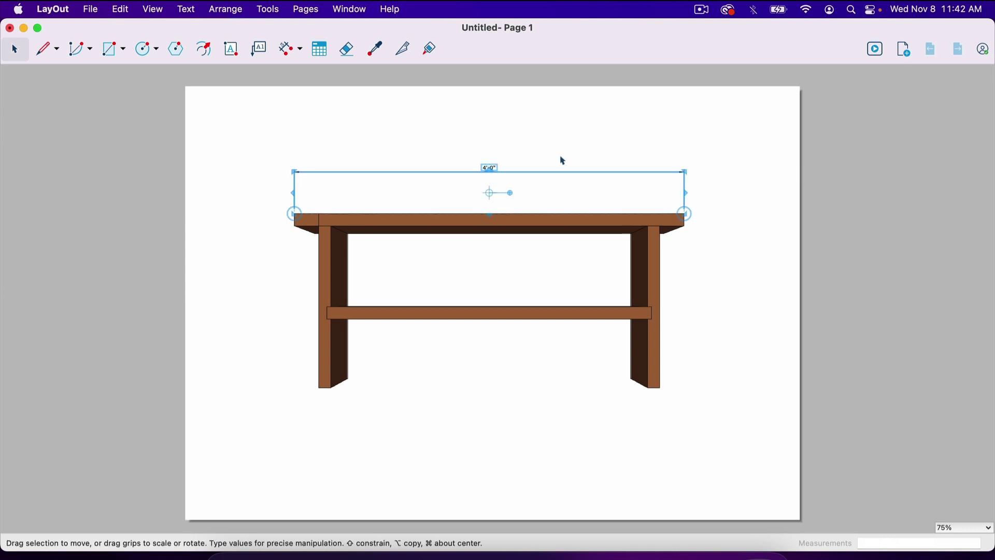
click(187, 9)
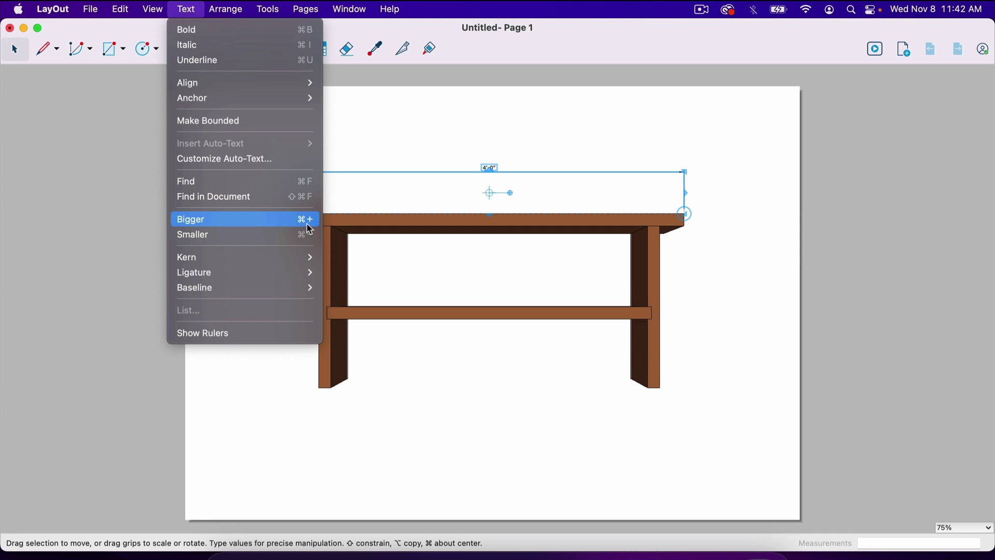
click(437, 144)
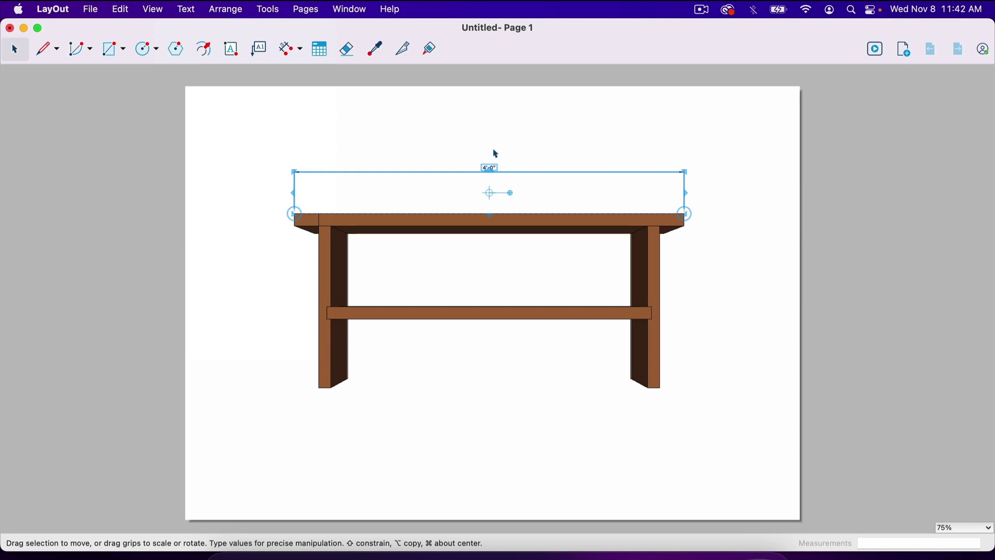
key(super+plus)
key(super+plus)
key(super+plus)
key(super+plus)
key(super+plus)
key(super+plus)
key(super+plus)
click(518, 159)
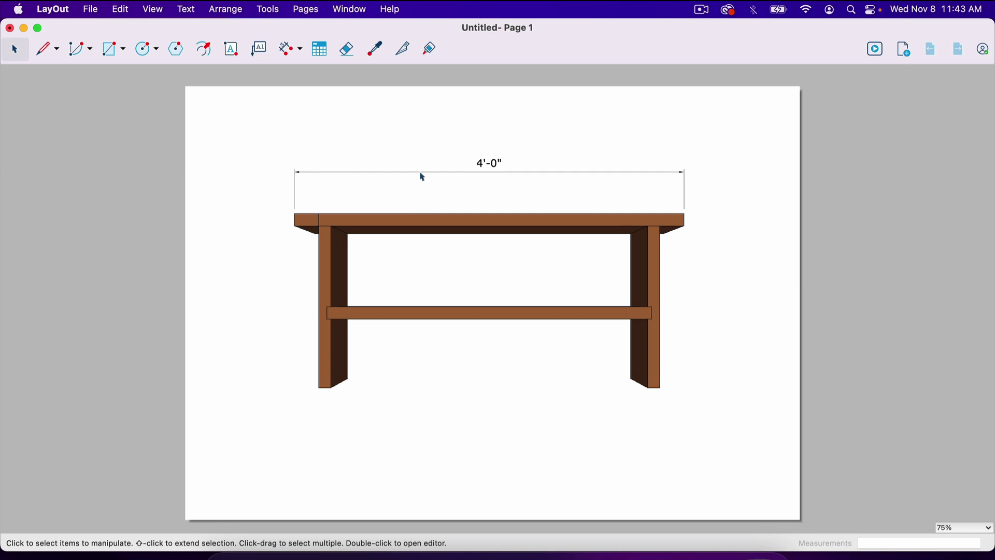
- Add a vertical 1'-8" dimension from the right leg's top to bottom corner, placed right of the leg
key(d)
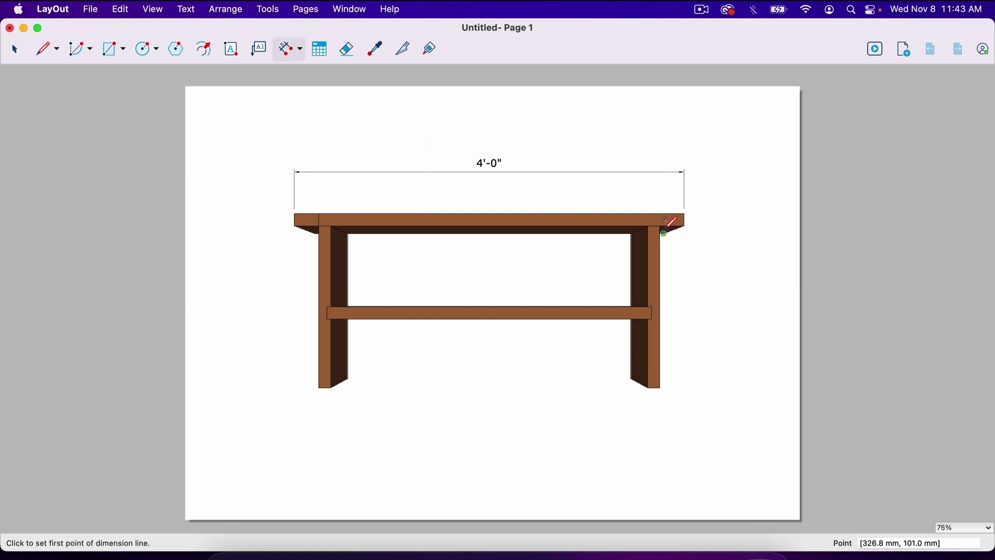
click(662, 225)
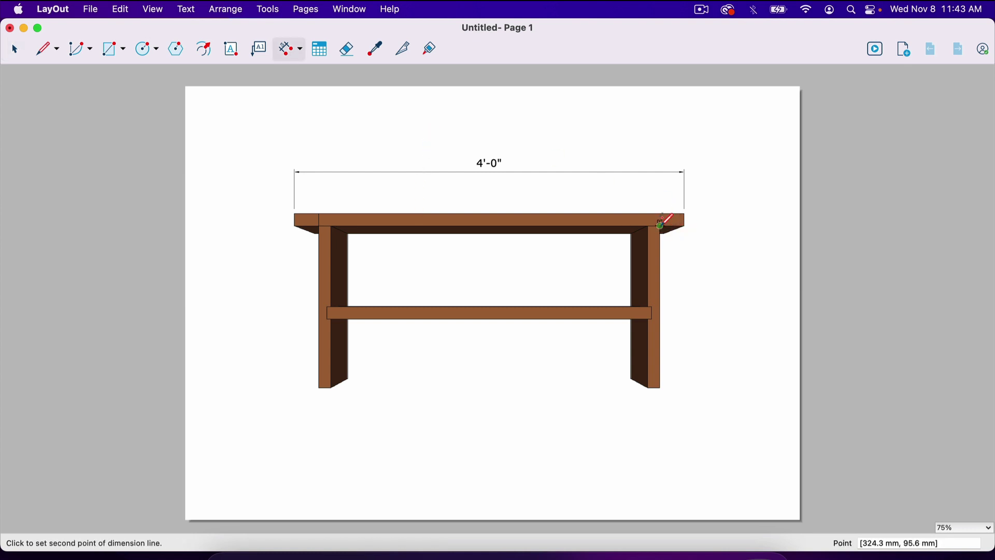
click(660, 387)
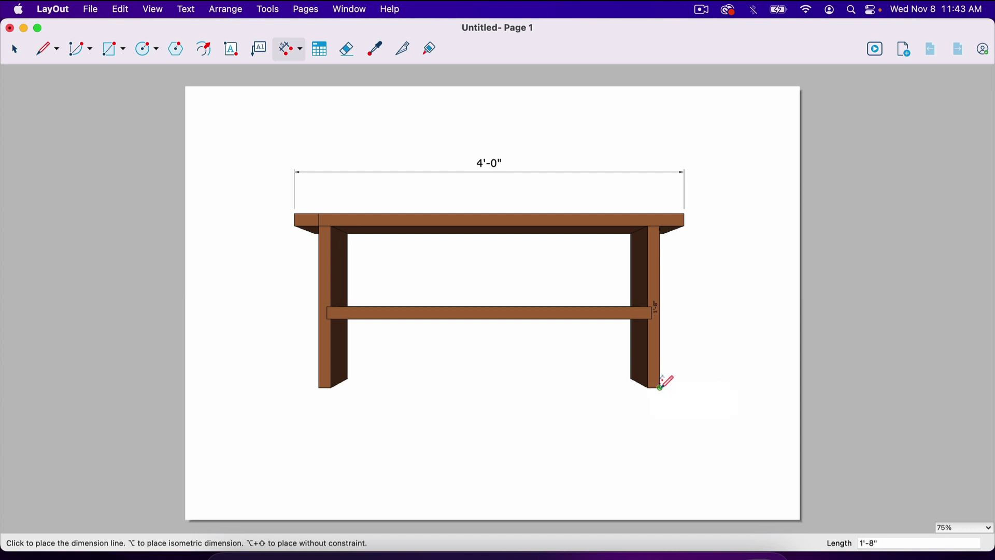
click(715, 381)
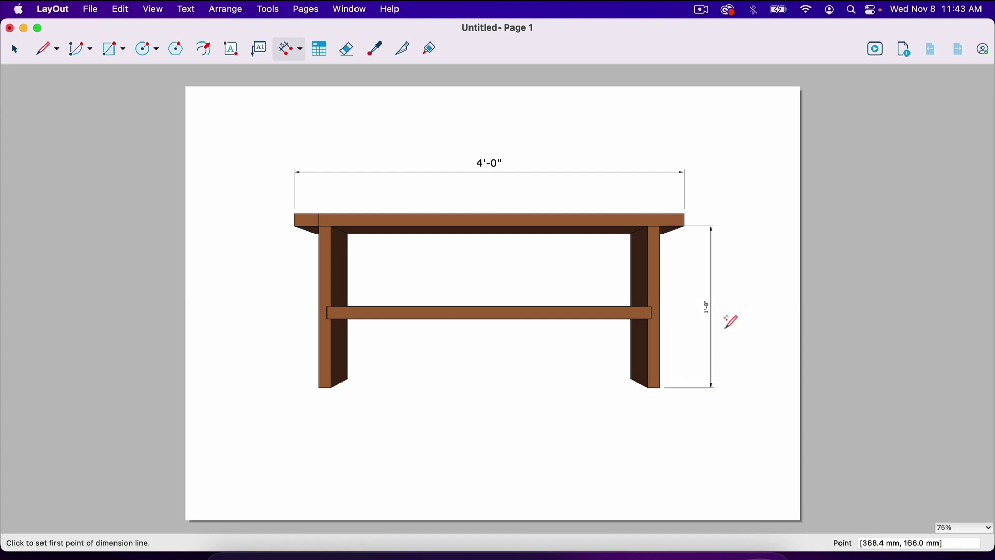
- Enlarge the 1'-8" dimension label text with Text > Bigger
key(space)
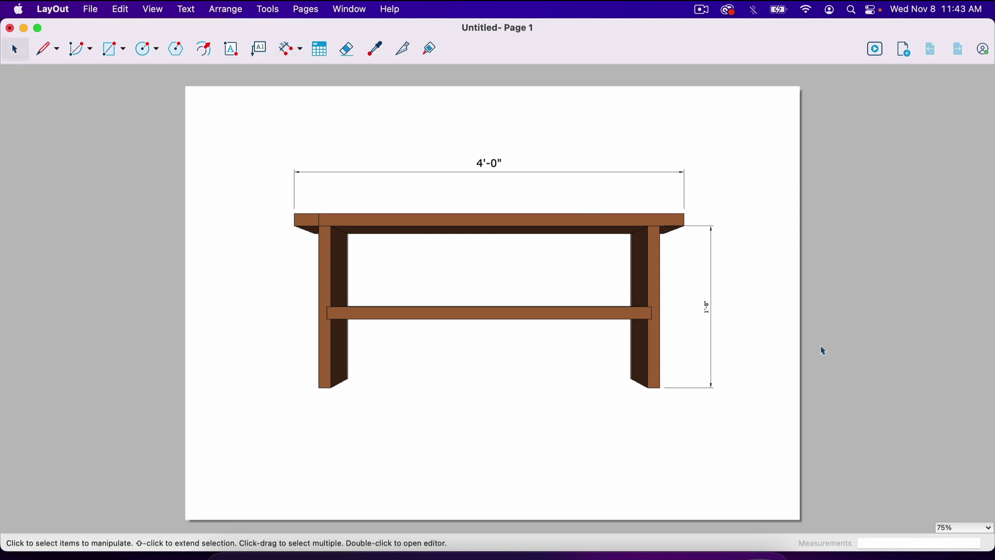
click(707, 307)
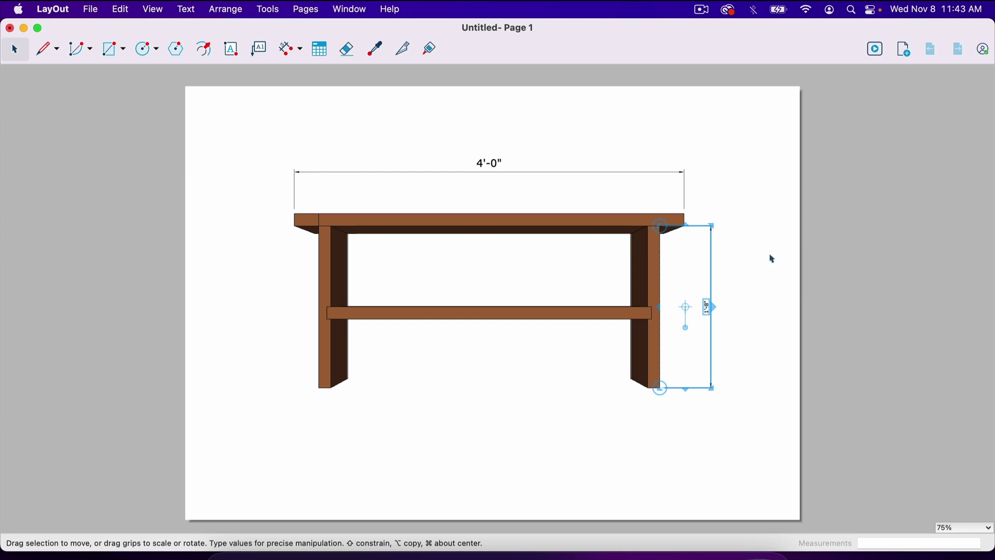
key(super+equal)
key(super+equal)
key(super+equal)
key(super+equal)
click(735, 358)
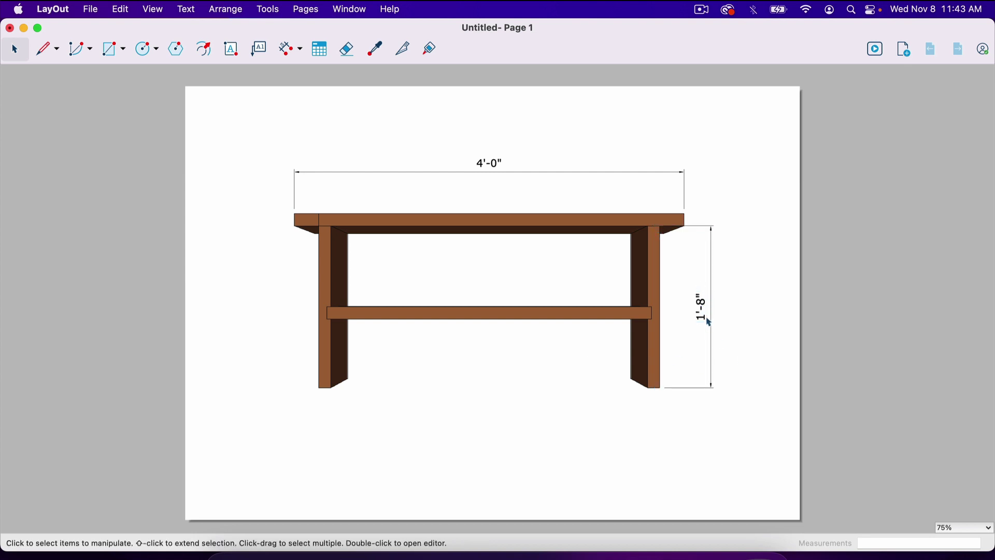
click(703, 313)
click(716, 319)
scroll(492, 316, down, 1)
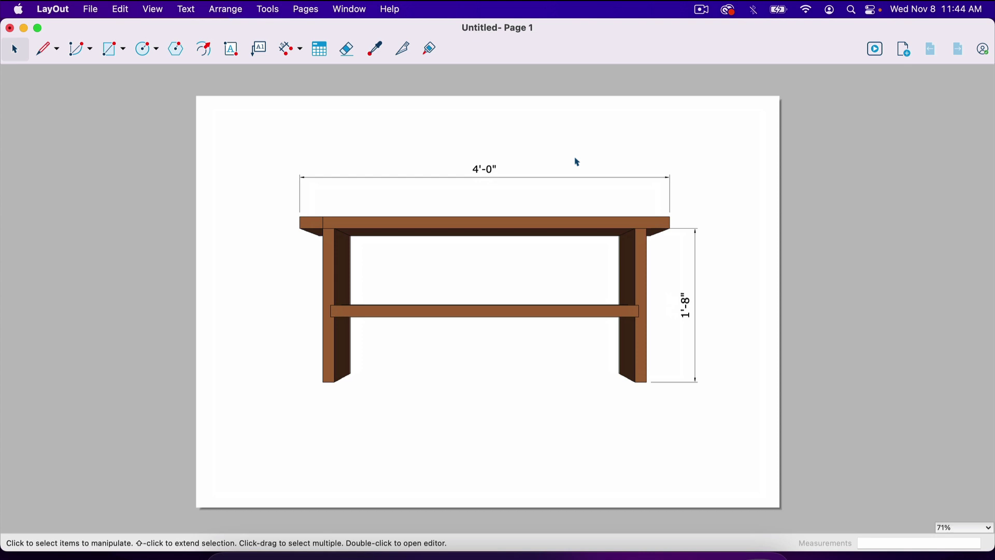
click(91, 10)
click(452, 207)
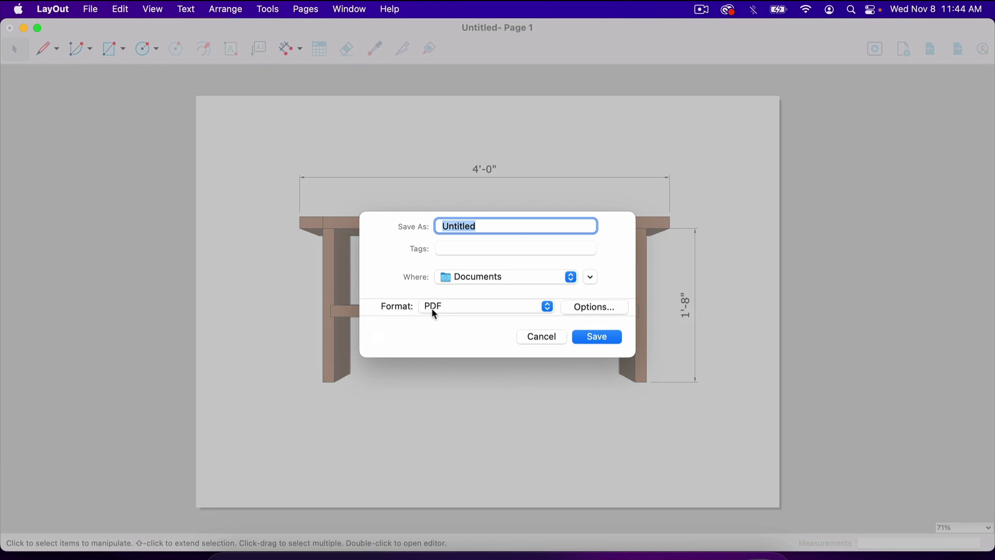
click(542, 337)
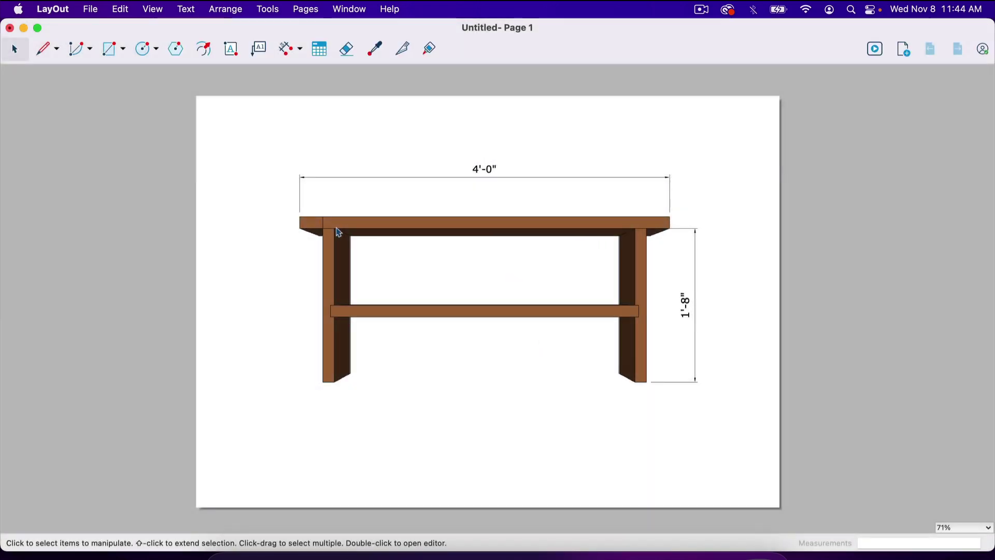
click(343, 224)
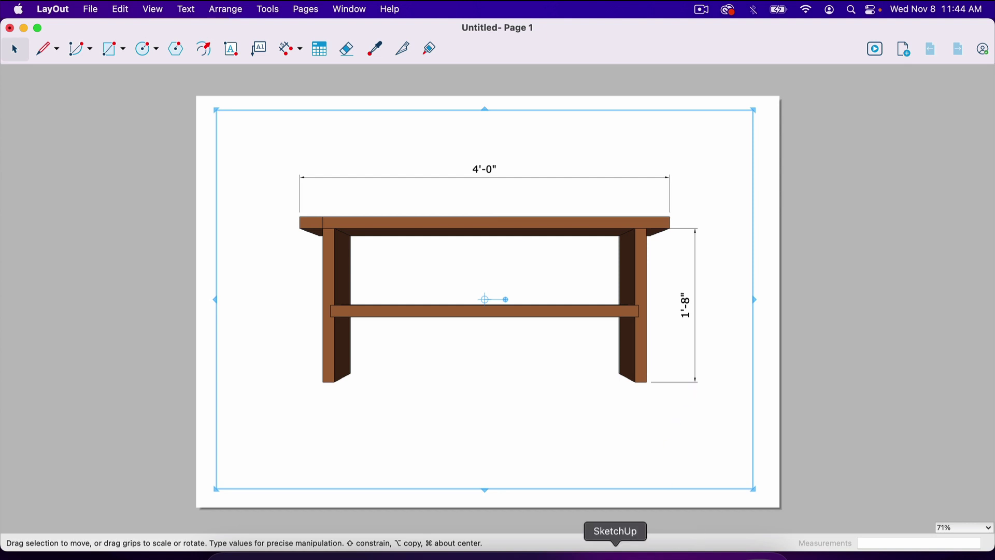
- Bring the SketchUp bench model forward and close the Scenes panel
click(616, 550)
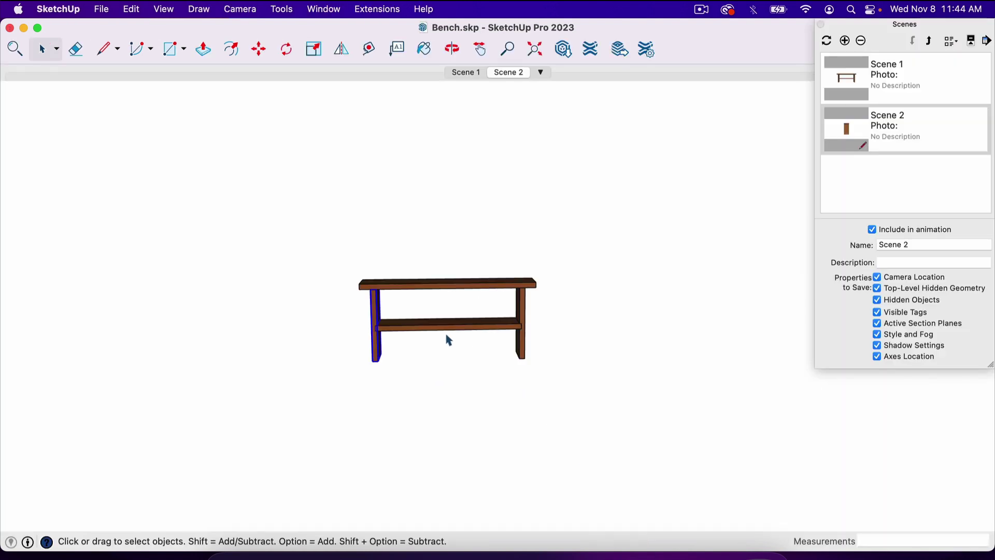
scroll(447, 338, up, 5)
scroll(449, 340, down, 3)
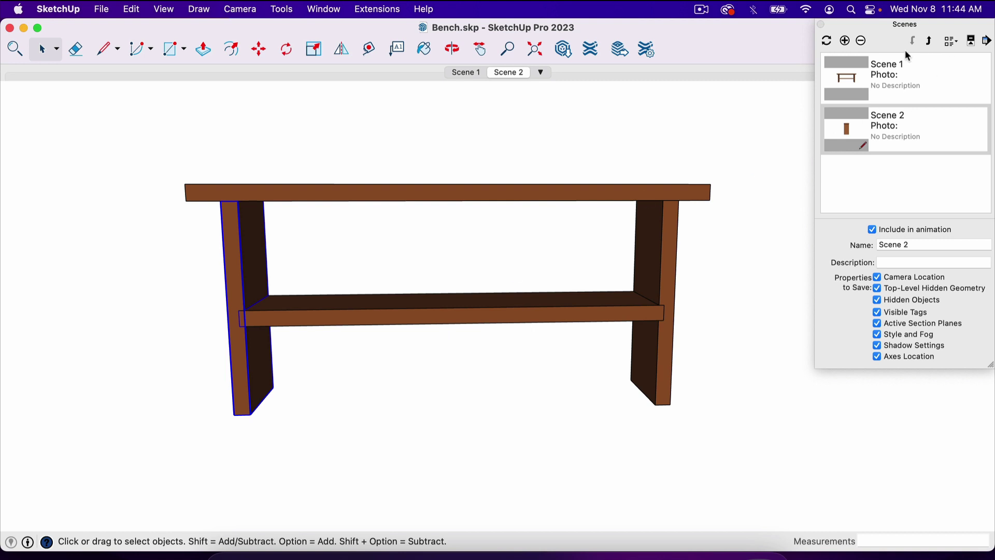
click(821, 26)
- Apply the HiddenLine style to the bench and orbit toward a more frontal view
click(328, 10)
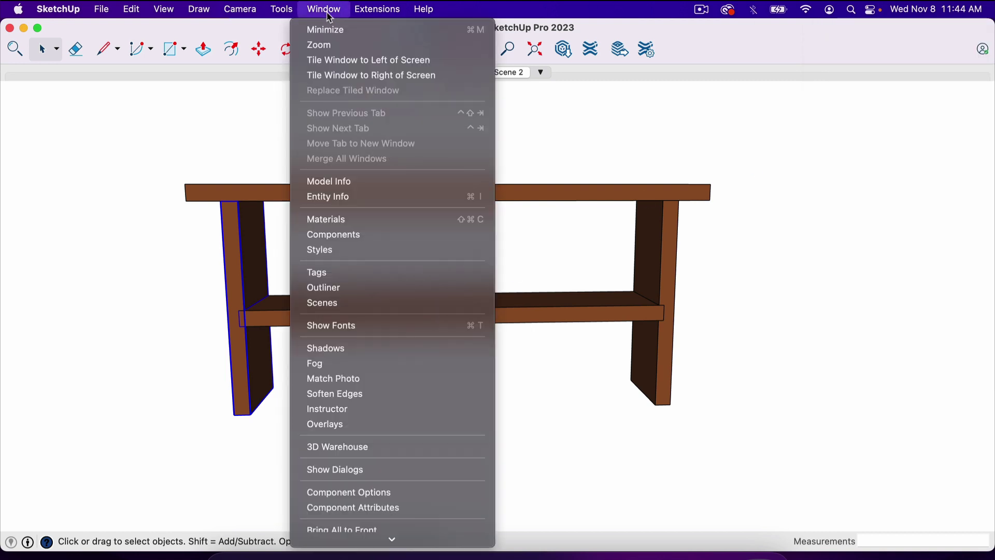
click(366, 252)
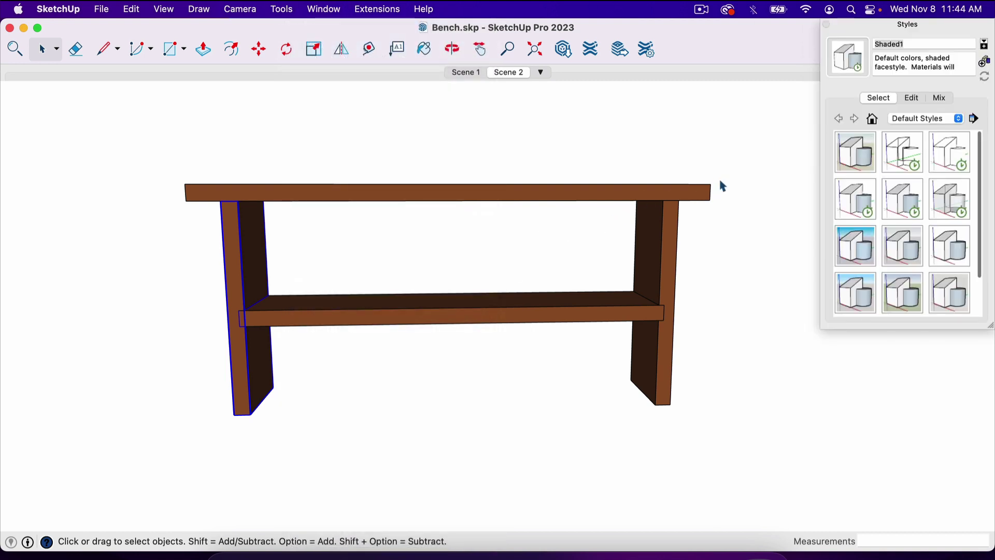
click(952, 161)
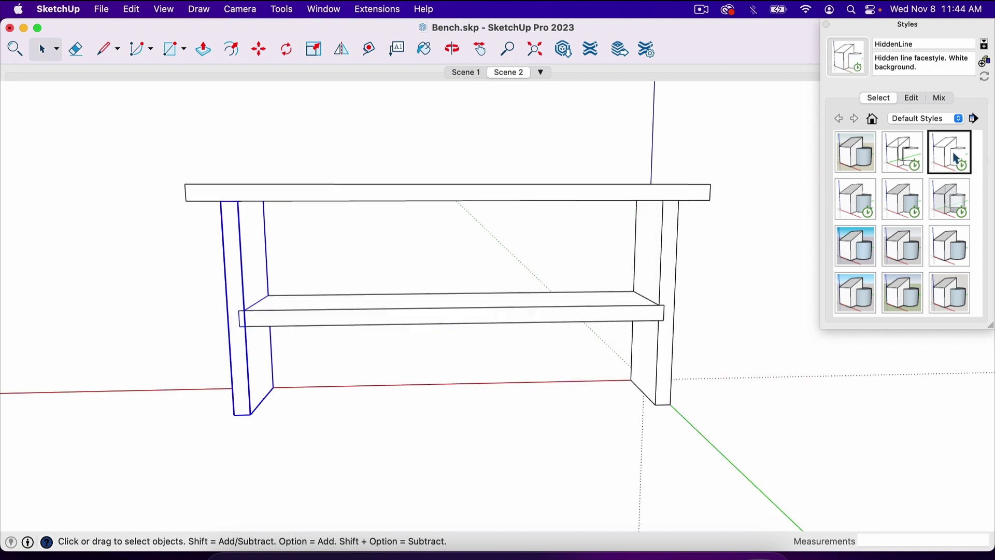
click(828, 24)
key(o)
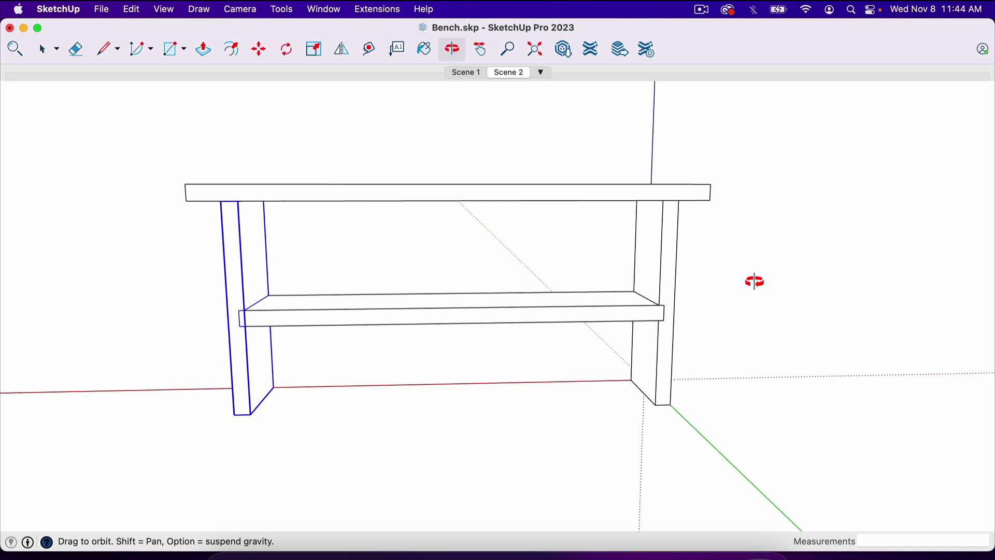
drag(755, 282, 562, 285)
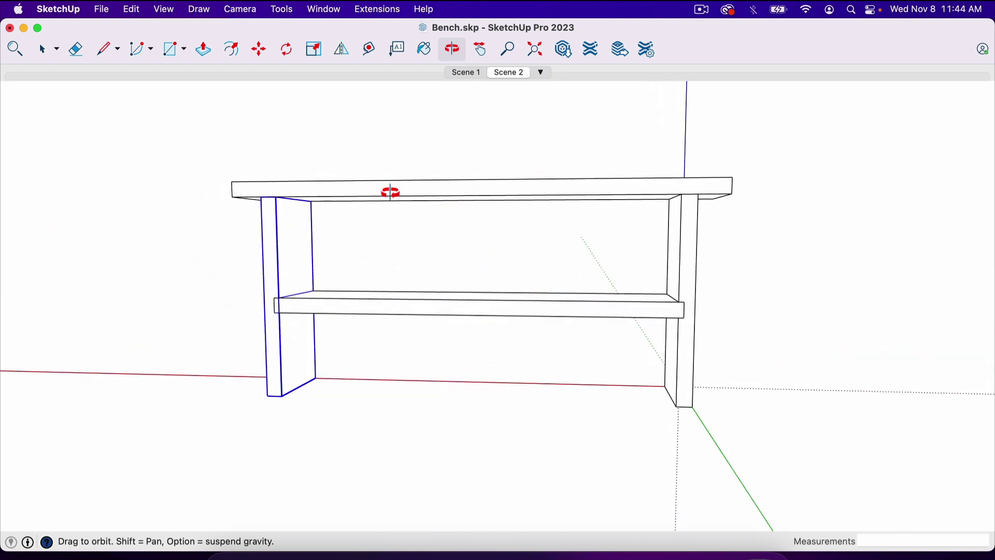
drag(426, 207, 418, 311)
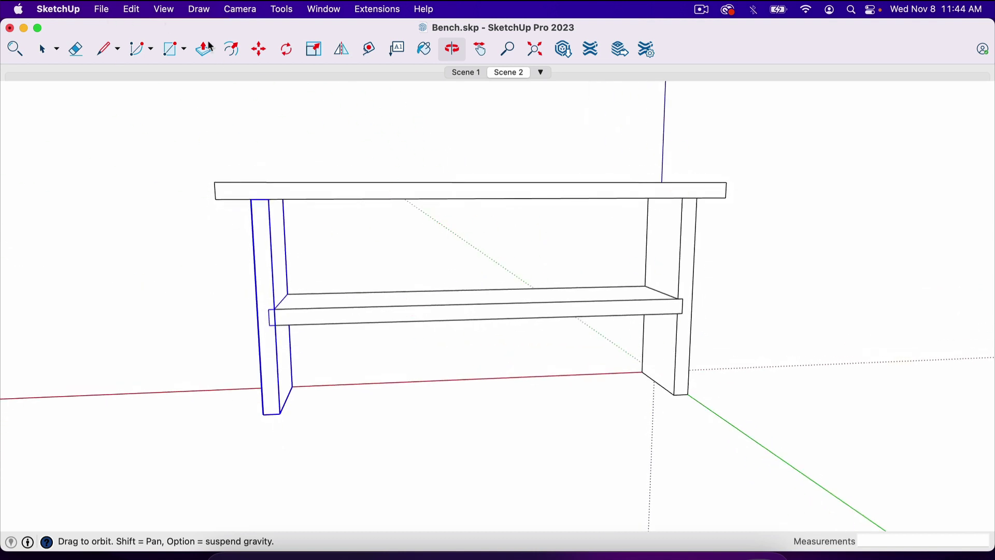
- Turn off the model axes in SketchUp, then return to the LayOut page
click(166, 10)
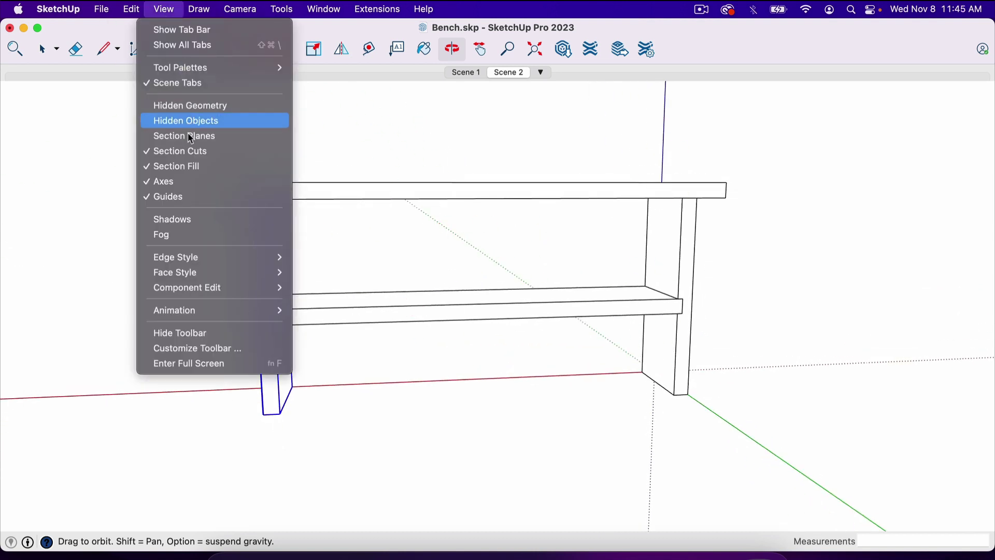
click(189, 182)
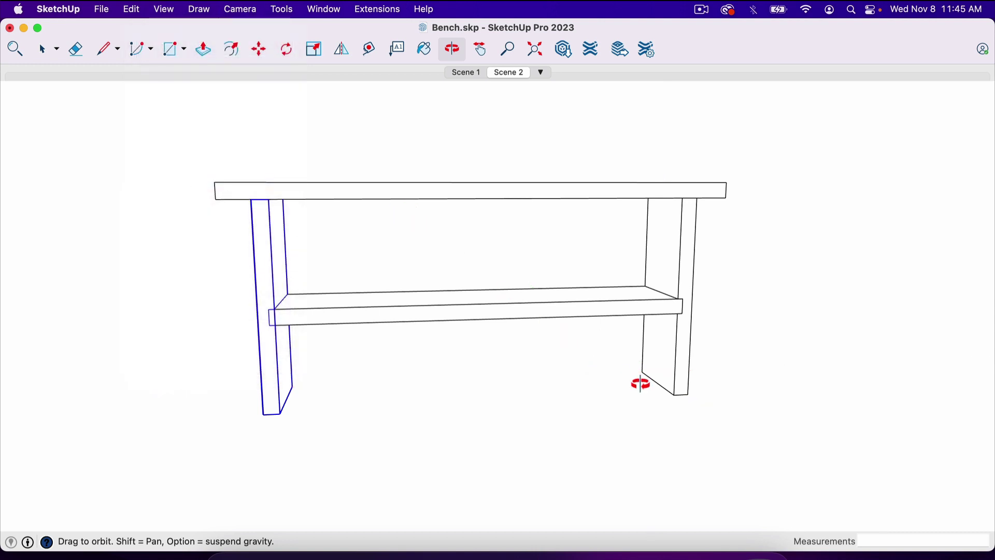
drag(658, 386, 510, 386)
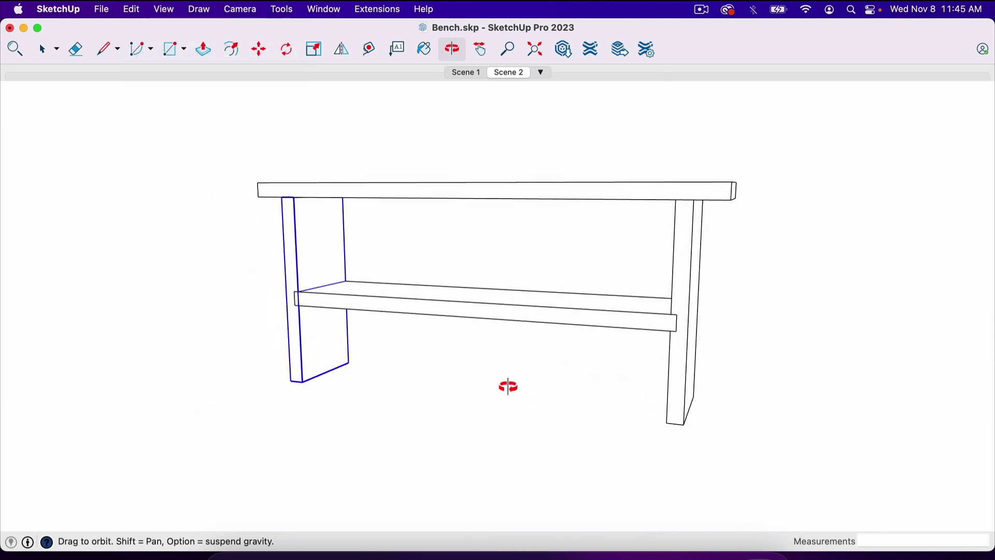
key(space)
click(432, 362)
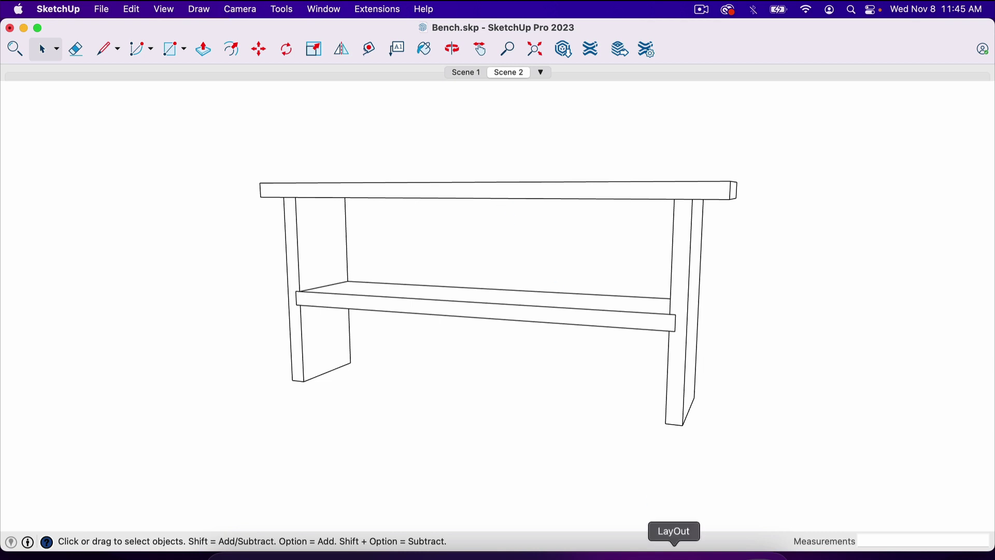
click(675, 552)
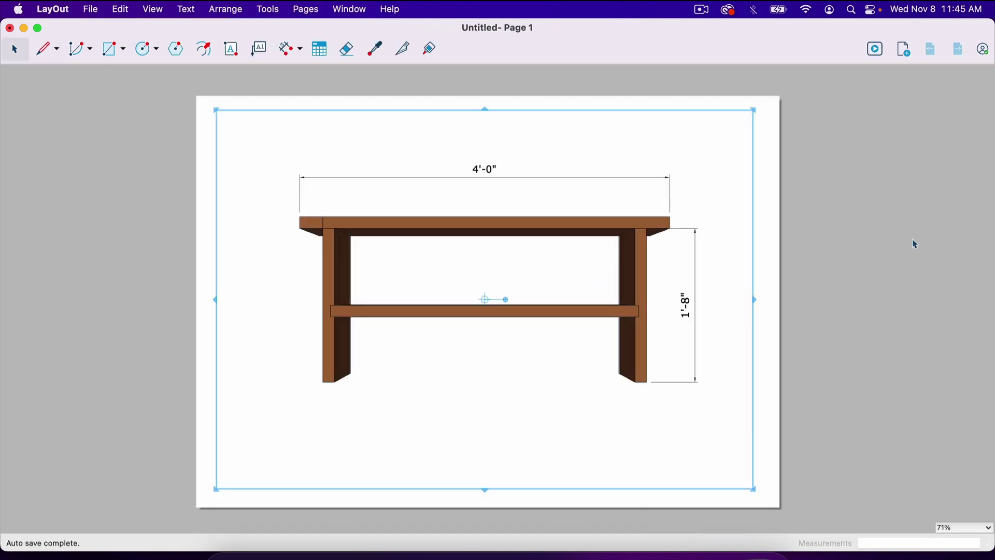